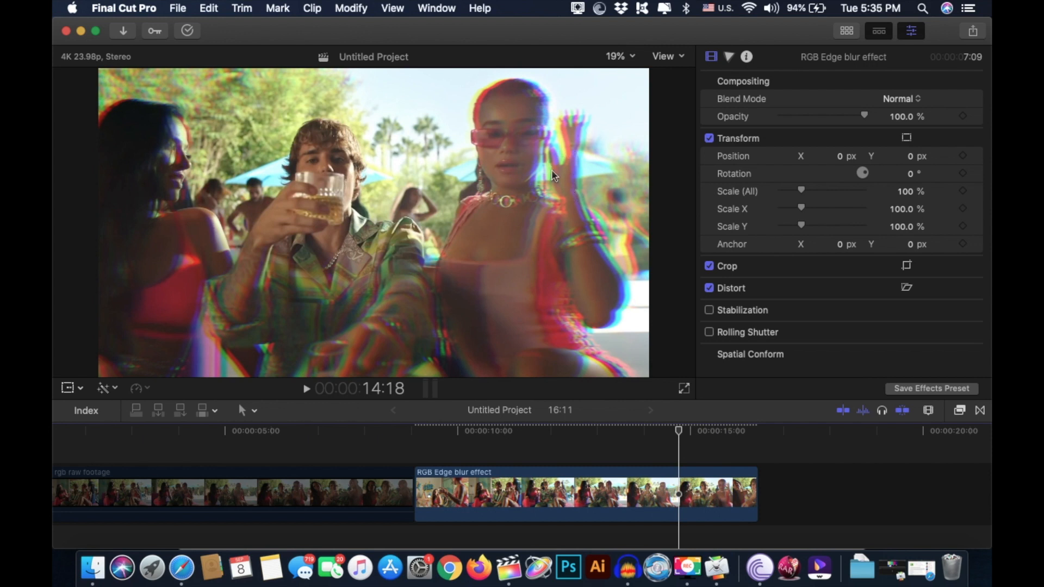
Step: Delete the finished "RGB Edge blur effect" clip from the timeline, keeping only the raw footage
{"action": "left_click", "coordinate": [489, 505]}
{"action": "key", "text": "Delete"}
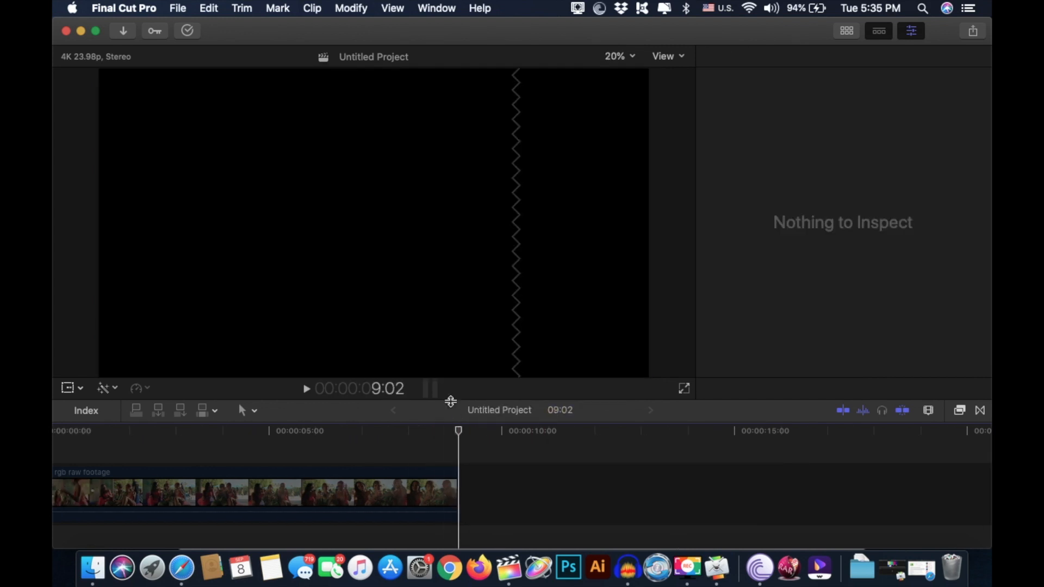
Step: Find the Prism effect and apply it to the "rgb raw footage" clip
{"action": "left_click", "coordinate": [333, 447]}
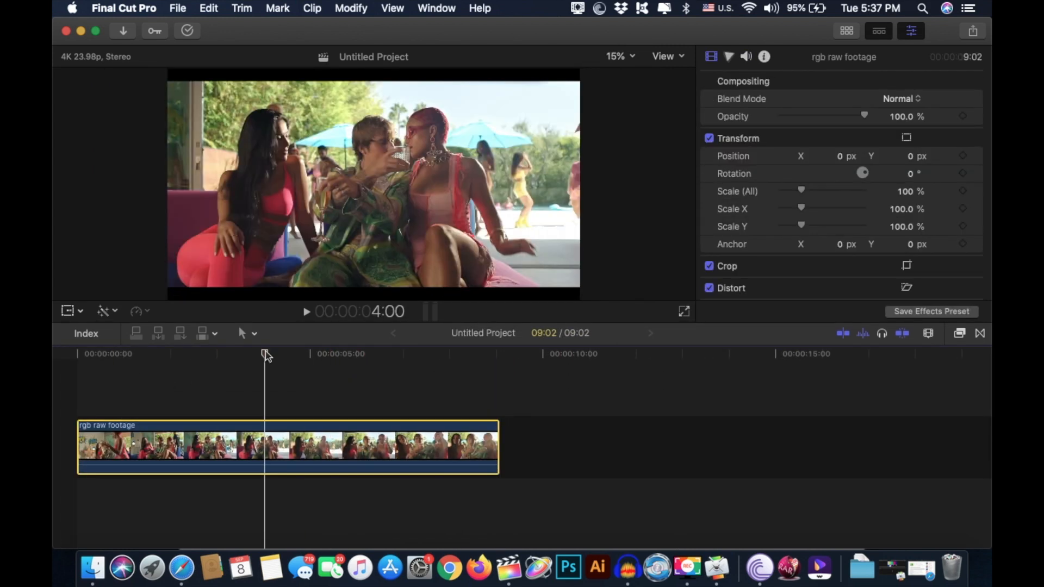
{"action": "left_click", "coordinate": [959, 333]}
{"action": "left_click", "coordinate": [806, 536]}
{"action": "type", "text": "prism"}
{"action": "left_click_drag", "start_coordinate": [861, 395], "coordinate": [400, 462]}
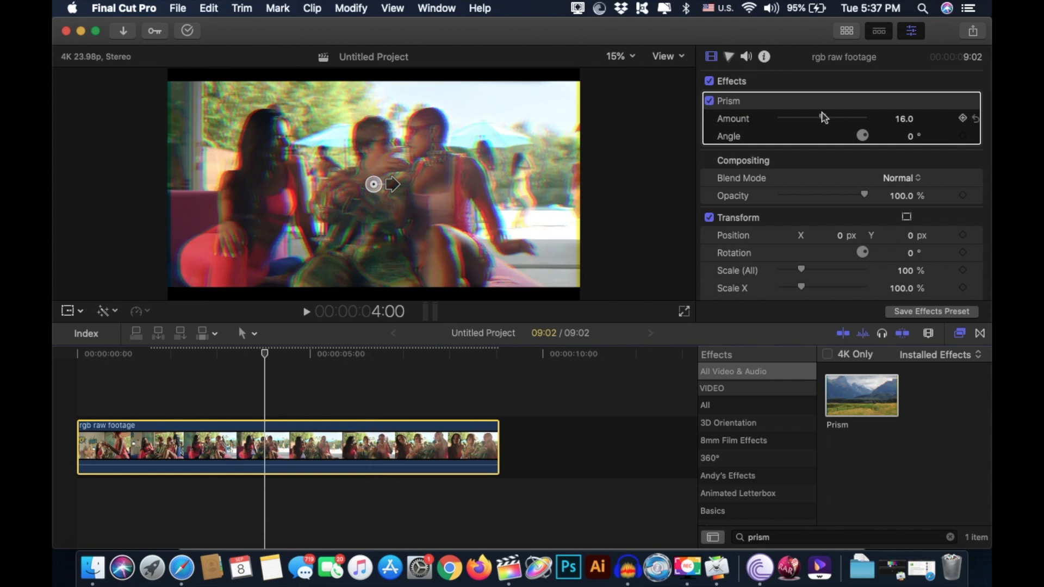
Step: Set the Prism amount to 18.0 and close the effects browser
{"action": "left_click", "coordinate": [824, 120]}
{"action": "mouse_move", "coordinate": [824, 120]}
{"action": "left_mouse_down"}
{"action": "mouse_move", "coordinate": [790, 128]}
{"action": "mouse_move", "coordinate": [840, 125]}
{"action": "mouse_move", "coordinate": [813, 130]}
{"action": "mouse_move", "coordinate": [832, 132]}
{"action": "left_mouse_up"}
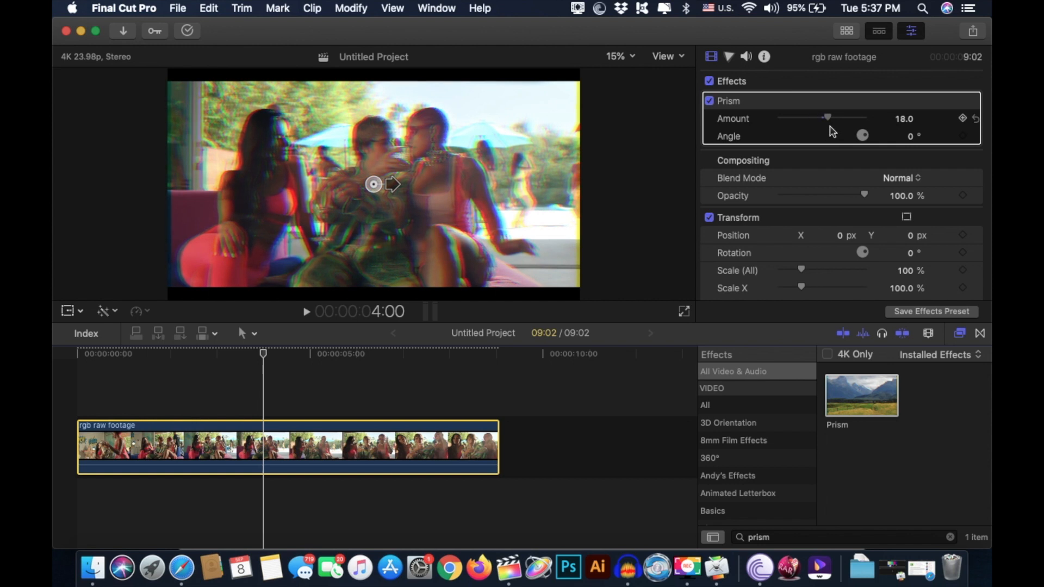
{"action": "left_click", "coordinate": [961, 334]}
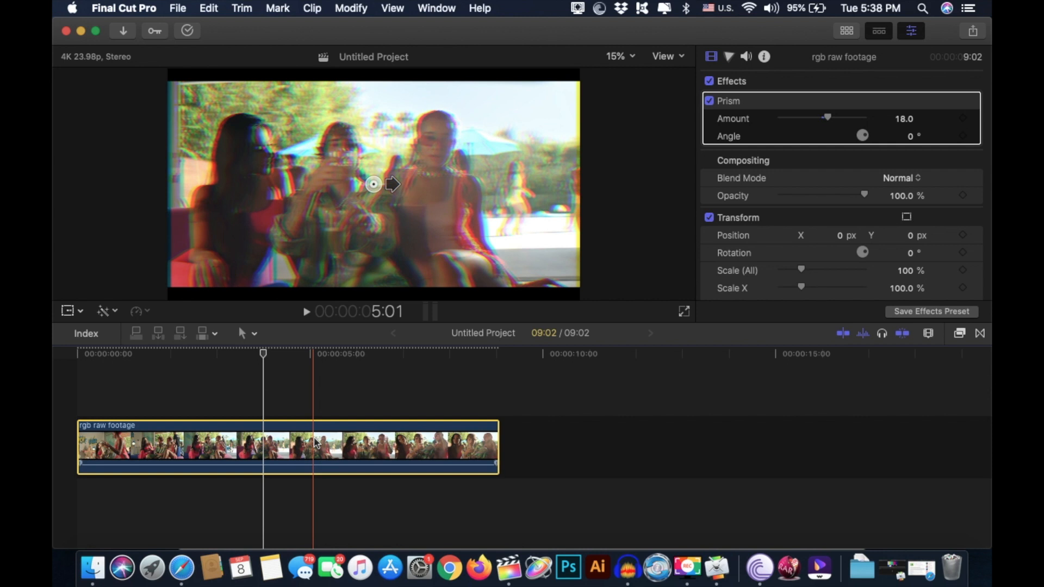
Step: Duplicate the "rgb raw footage" clip as a layer stacked over the original and remove the Prism effect from the upper copy
{"action": "left_click_drag", "start_coordinate": [314, 442], "coordinate": [313, 466]}
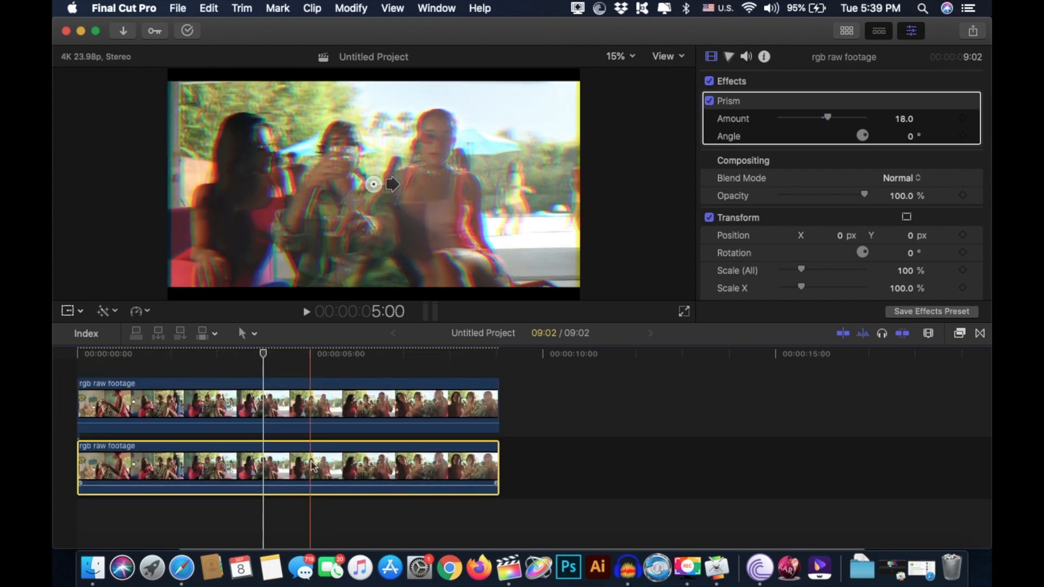
{"action": "left_click", "coordinate": [313, 407]}
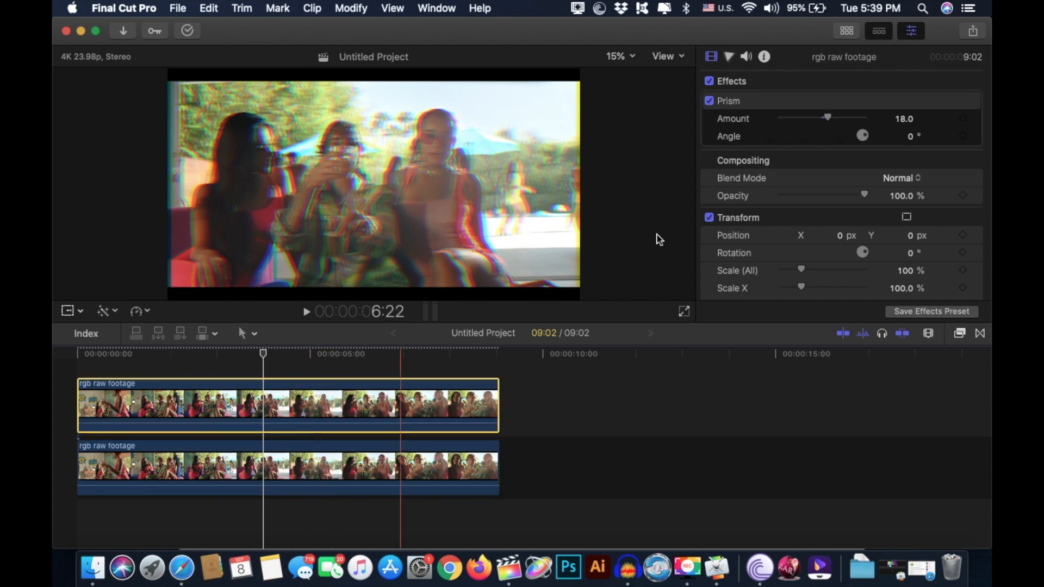
{"action": "left_click", "coordinate": [776, 101]}
{"action": "key", "text": "Delete"}
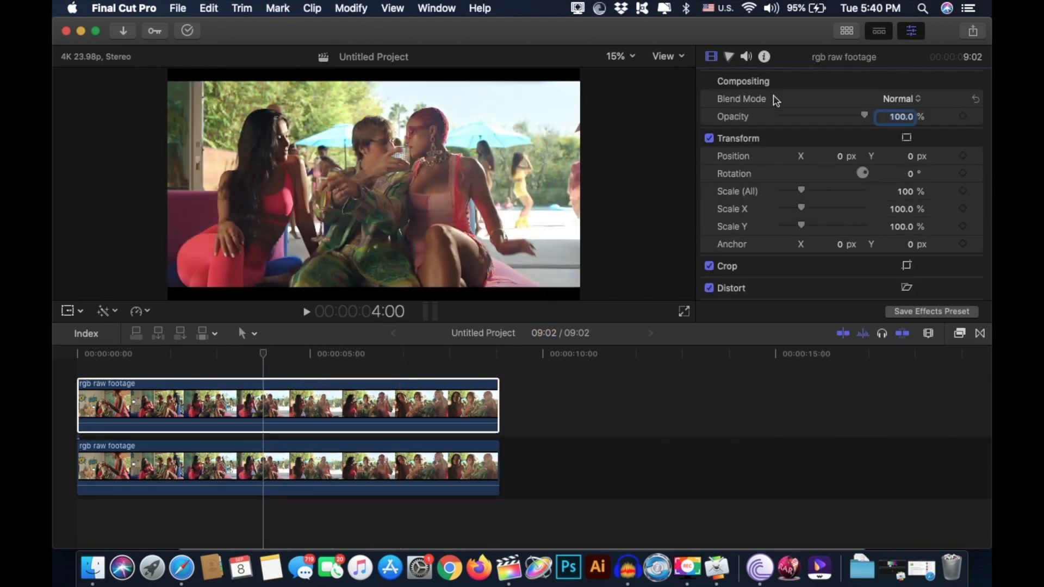
{"action": "left_click", "coordinate": [801, 81]}
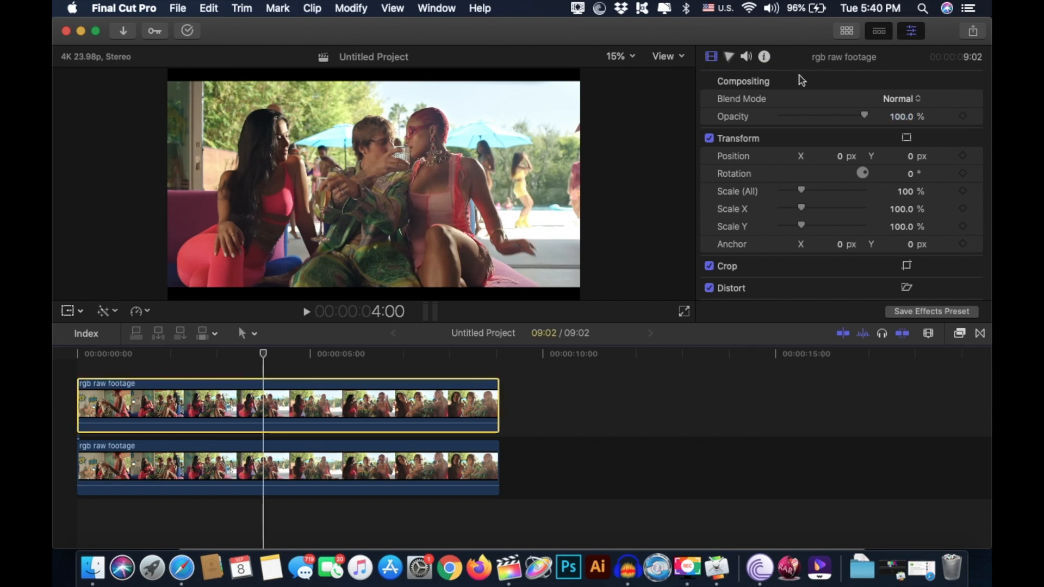
Step: Find the Shape Mask effect and apply it to the upper "rgb raw footage" clip
{"action": "left_click", "coordinate": [959, 333]}
{"action": "left_click", "coordinate": [811, 537]}
{"action": "type", "text": "shape"}
{"action": "left_click_drag", "start_coordinate": [862, 396], "coordinate": [413, 419]}
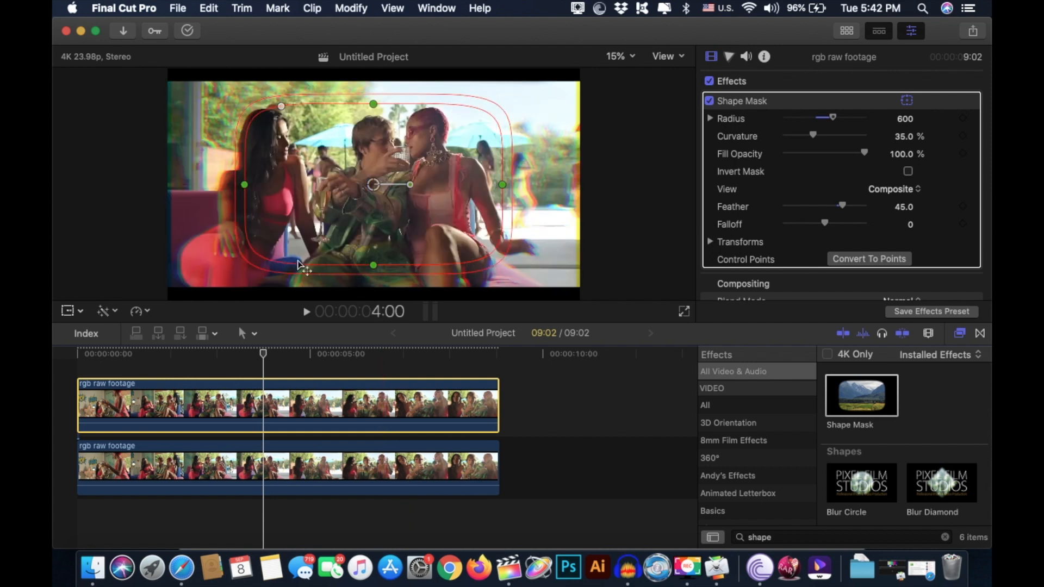
Step: At the start of the clip, shrink the shape mask to a radius of about 129 and place it over the man's face
{"action": "left_click", "coordinate": [402, 354]}
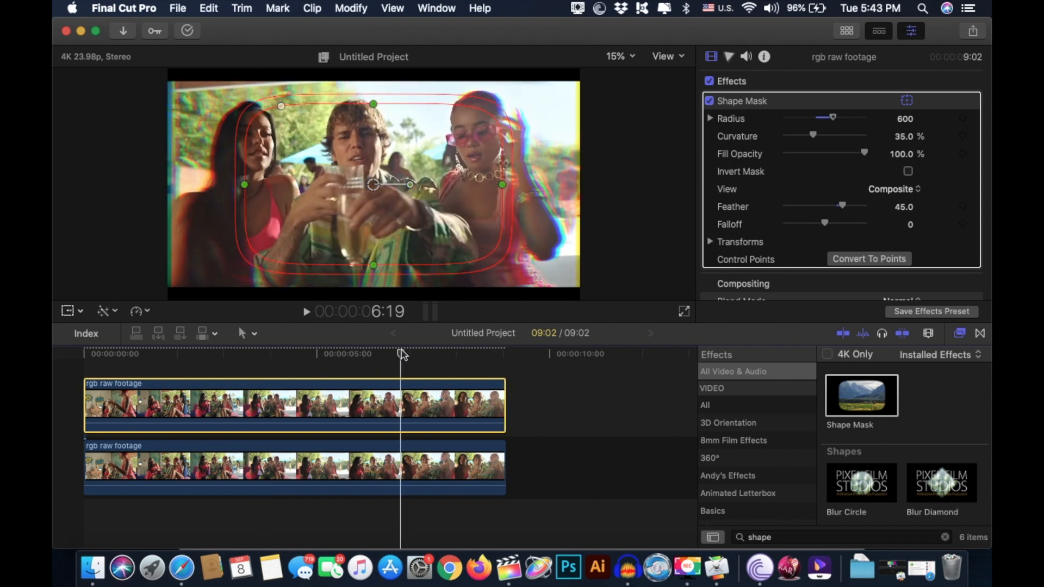
{"action": "key", "text": "Home"}
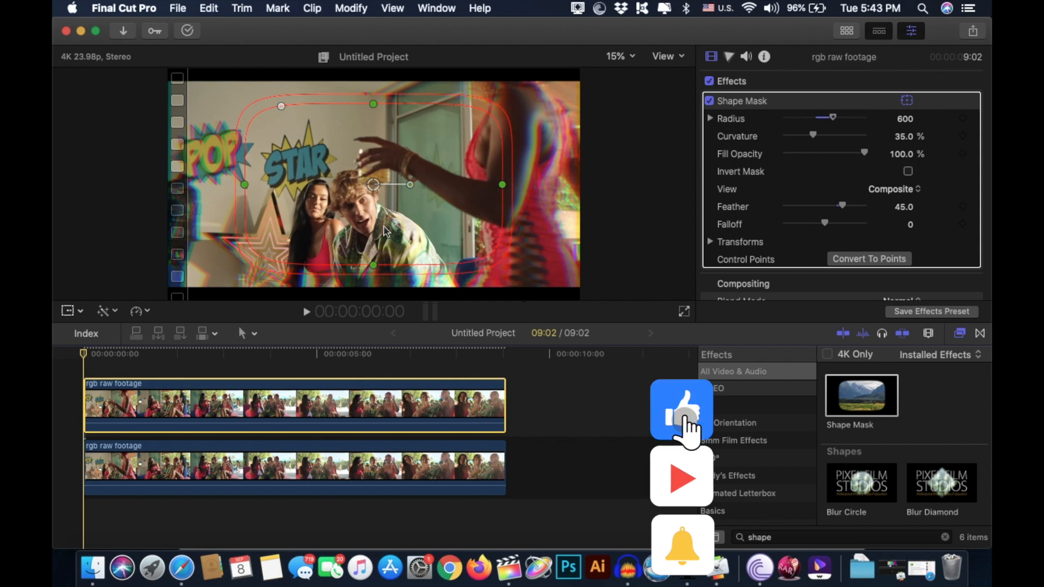
{"action": "left_click", "coordinate": [502, 184]}
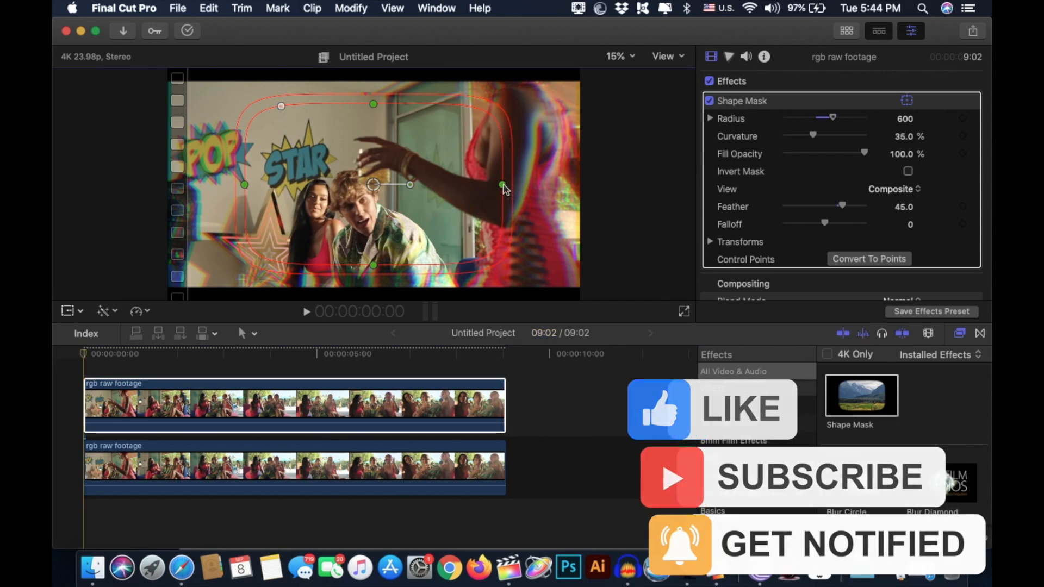
{"action": "left_click_drag", "start_coordinate": [503, 185], "coordinate": [358, 201]}
{"action": "left_click_drag", "start_coordinate": [358, 121], "coordinate": [358, 174]}
{"action": "left_click_drag", "start_coordinate": [359, 202], "coordinate": [381, 213]}
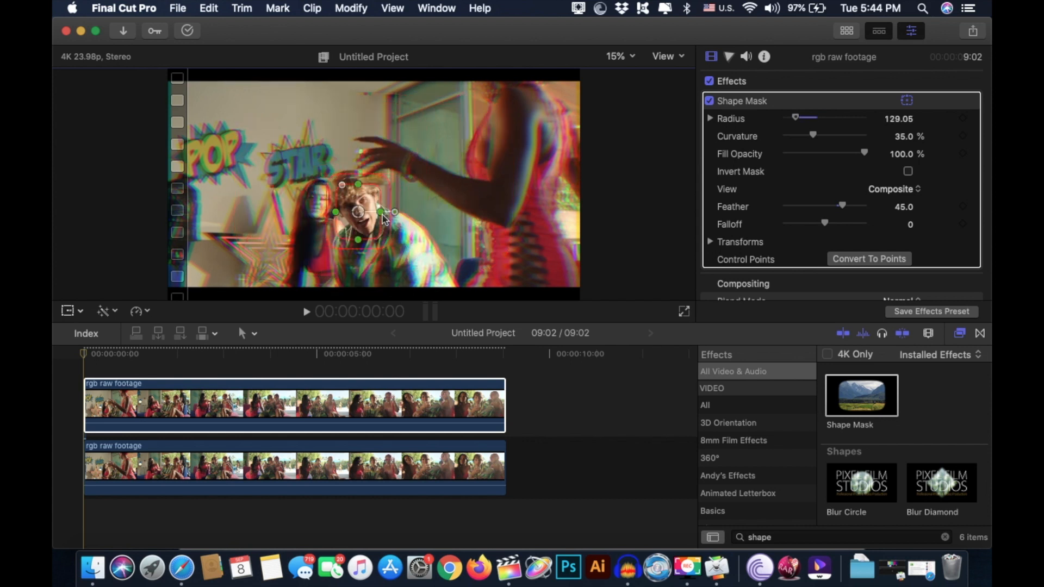
Step: Add a keyframe to the shape mask's transforms at the start of the upper "rgb raw footage" clip
{"action": "right_click", "coordinate": [741, 244]}
{"action": "left_click", "coordinate": [761, 287]}
{"action": "left_click", "coordinate": [324, 355]}
{"action": "left_click", "coordinate": [84, 355]}
Step: Advance four frames from the clip's start and move the shape mask up to follow the man's face
{"action": "key", "text": "Right"}
{"action": "key", "text": "Right"}
{"action": "key", "text": "Right"}
{"action": "key", "text": "Right"}
{"action": "left_click_drag", "start_coordinate": [358, 212], "coordinate": [349, 183]}
Step: Step frame by frame through most of the clip and shift the shape mask slightly down to keep the man's face covered
{"action": "key", "text": "Right"}
{"action": "key", "text": "Right"}
{"action": "key", "text": "Right"}
{"action": "key", "text": "Right"}
{"action": "key", "text": "Right"}
{"action": "key", "text": "Right"}
{"action": "key", "text": "Right"}
{"action": "key", "text": "Right"}
{"action": "key", "text": "Right"}
{"action": "key", "text": "Right"}
{"action": "key", "text": "Right"}
{"action": "key", "text": "Right"}
{"action": "key", "text": "Right"}
{"action": "key", "text": "Right"}
{"action": "key", "text": "Right"}
{"action": "key", "text": "Right"}
{"action": "key", "text": "Right"}
{"action": "key", "text": "Right"}
{"action": "key", "text": "Right"}
{"action": "key", "text": "Right"}
{"action": "key", "text": "Right"}
{"action": "key", "text": "Right"}
{"action": "key", "text": "Right"}
{"action": "key", "text": "Right"}
{"action": "key", "text": "Right"}
{"action": "key", "text": "Right"}
{"action": "key", "text": "Right"}
{"action": "key", "text": "Right"}
{"action": "key", "text": "Right"}
{"action": "key", "text": "Right"}
{"action": "key", "text": "Right"}
{"action": "key", "text": "Right"}
{"action": "key", "text": "Right"}
{"action": "key", "text": "Right"}
{"action": "key", "text": "Right"}
{"action": "key", "text": "Right"}
{"action": "key", "text": "Right"}
{"action": "key", "text": "Right"}
{"action": "key", "text": "Right"}
{"action": "key", "text": "Right"}
{"action": "key", "text": "Right"}
{"action": "key", "text": "Right"}
{"action": "key", "text": "Right"}
{"action": "key", "text": "Right"}
{"action": "key", "text": "Right"}
{"action": "key", "text": "Right"}
{"action": "key", "text": "Right"}
{"action": "key", "text": "Right"}
{"action": "key", "text": "Right"}
{"action": "key", "text": "Right"}
{"action": "key", "text": "Right"}
{"action": "key", "text": "Right"}
{"action": "key", "text": "Right"}
{"action": "key", "text": "Right"}
{"action": "key", "text": "Right"}
{"action": "key", "text": "Right"}
{"action": "key", "text": "Right"}
{"action": "key", "text": "Right"}
{"action": "key", "text": "Right"}
{"action": "key", "text": "Right"}
{"action": "key", "text": "Right"}
{"action": "key", "text": "Right"}
{"action": "key", "text": "Right"}
{"action": "key", "text": "Right"}
{"action": "key", "text": "Right"}
{"action": "key", "text": "Right"}
{"action": "key", "text": "Right"}
{"action": "key", "text": "Right"}
{"action": "key", "text": "Right"}
{"action": "key", "text": "Right"}
{"action": "key", "text": "Right"}
{"action": "key", "text": "Right"}
{"action": "key", "text": "Right"}
{"action": "key", "text": "Right"}
{"action": "key", "text": "Right"}
{"action": "key", "text": "Right"}
{"action": "key", "text": "Right"}
{"action": "key", "text": "Right"}
{"action": "key", "text": "Right"}
{"action": "key", "text": "Right"}
{"action": "key", "text": "Right"}
{"action": "key", "text": "Right"}
{"action": "key", "text": "Right"}
{"action": "key", "text": "Right"}
{"action": "key", "text": "Right"}
{"action": "key", "text": "Right"}
{"action": "key", "text": "Right"}
{"action": "key", "text": "Right"}
{"action": "key", "text": "Right"}
{"action": "key", "text": "Right"}
{"action": "key", "text": "Right"}
{"action": "key", "text": "Right"}
{"action": "key", "text": "Right"}
{"action": "key", "text": "Right"}
{"action": "key", "text": "Right"}
{"action": "key", "text": "Right"}
{"action": "key", "text": "Right"}
{"action": "key", "text": "Right"}
{"action": "key", "text": "Right"}
{"action": "key", "text": "Right"}
{"action": "key", "text": "Right"}
{"action": "key", "text": "Right"}
{"action": "key", "text": "Right"}
{"action": "key", "text": "Right"}
{"action": "key", "text": "Right"}
{"action": "key", "text": "Right"}
{"action": "key", "text": "Right"}
{"action": "key", "text": "Right"}
{"action": "key", "text": "Right"}
{"action": "key", "text": "Right"}
{"action": "key", "text": "Right"}
{"action": "key", "text": "Right"}
{"action": "key", "text": "Right"}
{"action": "key", "text": "Right"}
{"action": "key", "text": "Right"}
{"action": "key", "text": "Right"}
{"action": "key", "text": "Right"}
{"action": "key", "text": "Right"}
{"action": "key", "text": "Right"}
{"action": "key", "text": "Right"}
{"action": "key", "text": "Right"}
{"action": "key", "text": "Right"}
{"action": "key", "text": "Right"}
{"action": "key", "text": "Right"}
{"action": "key", "text": "Right"}
{"action": "key", "text": "Right"}
{"action": "key", "text": "Right"}
{"action": "key", "text": "Right"}
{"action": "key", "text": "Right"}
{"action": "key", "text": "Right"}
{"action": "key", "text": "Right"}
{"action": "key", "text": "Right"}
{"action": "key", "text": "Right"}
{"action": "key", "text": "Right"}
{"action": "key", "text": "Right"}
{"action": "key", "text": "Right"}
{"action": "key", "text": "Right"}
{"action": "key", "text": "Right"}
{"action": "key", "text": "Right"}
{"action": "key", "text": "Right"}
{"action": "key", "text": "Right"}
{"action": "key", "text": "Right"}
{"action": "key", "text": "Right"}
{"action": "key", "text": "Right"}
{"action": "key", "text": "Right"}
{"action": "key", "text": "Right"}
{"action": "key", "text": "Right"}
{"action": "key", "text": "Right"}
{"action": "key", "text": "Right"}
{"action": "key", "text": "Right"}
{"action": "key", "text": "Right"}
{"action": "key", "text": "Right"}
{"action": "key", "text": "Right"}
{"action": "key", "text": "Right"}
{"action": "key", "text": "Right"}
{"action": "key", "text": "Right"}
{"action": "key", "text": "Right"}
{"action": "key", "text": "Right"}
{"action": "key", "text": "Right"}
{"action": "key", "text": "Right"}
{"action": "key", "text": "Right"}
{"action": "key", "text": "Right"}
{"action": "key", "text": "Right"}
{"action": "key", "text": "Right"}
{"action": "key", "text": "Right"}
{"action": "key", "text": "Right"}
{"action": "key", "text": "Right"}
{"action": "key", "text": "Right"}
{"action": "key", "text": "Right"}
{"action": "key", "text": "Right"}
{"action": "key", "text": "Right"}
{"action": "key", "text": "Right"}
{"action": "key", "text": "Right"}
{"action": "key", "text": "Right"}
{"action": "key", "text": "Right"}
{"action": "key", "text": "Right"}
{"action": "key", "text": "Right"}
{"action": "key", "text": "Right"}
{"action": "key", "text": "Right"}
{"action": "key", "text": "Right"}
{"action": "key", "text": "Right"}
{"action": "key", "text": "Right"}
{"action": "key", "text": "Right"}
{"action": "key", "text": "Right"}
{"action": "key", "text": "Right"}
{"action": "mouse_move", "coordinate": [372, 145]}
{"action": "left_mouse_down"}
{"action": "mouse_move", "coordinate": [361, 158]}
{"action": "mouse_move", "coordinate": [374, 165]}
{"action": "left_mouse_up"}
Step: Examine the mask's position over the man's face frame by frame through the last 24 frames of the clip
{"action": "key", "text": "Right"}
{"action": "key", "text": "Right"}
{"action": "key", "text": "Right"}
{"action": "key", "text": "Right"}
{"action": "key", "text": "Right"}
{"action": "key", "text": "Right"}
{"action": "key", "text": "Right"}
{"action": "key", "text": "Right"}
{"action": "key", "text": "Right"}
{"action": "key", "text": "Right"}
{"action": "key", "text": "Right"}
{"action": "key", "text": "Right"}
{"action": "key", "text": "Right"}
{"action": "key", "text": "Right"}
{"action": "key", "text": "Right"}
{"action": "key", "text": "Right"}
{"action": "key", "text": "Right"}
{"action": "key", "text": "Right"}
{"action": "key", "text": "Right"}
{"action": "key", "text": "Right"}
{"action": "key", "text": "Right"}
{"action": "key", "text": "Right"}
{"action": "key", "text": "Right"}
{"action": "key", "text": "Right"}
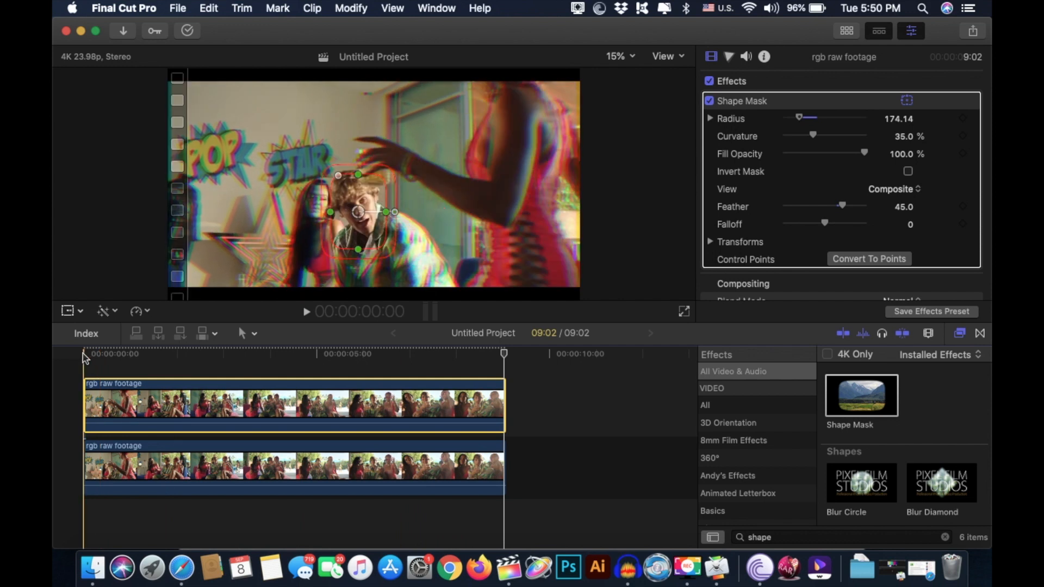
Step: Play the project from the start to review the RGB edge blur around the masked face
{"action": "key", "text": "space"}
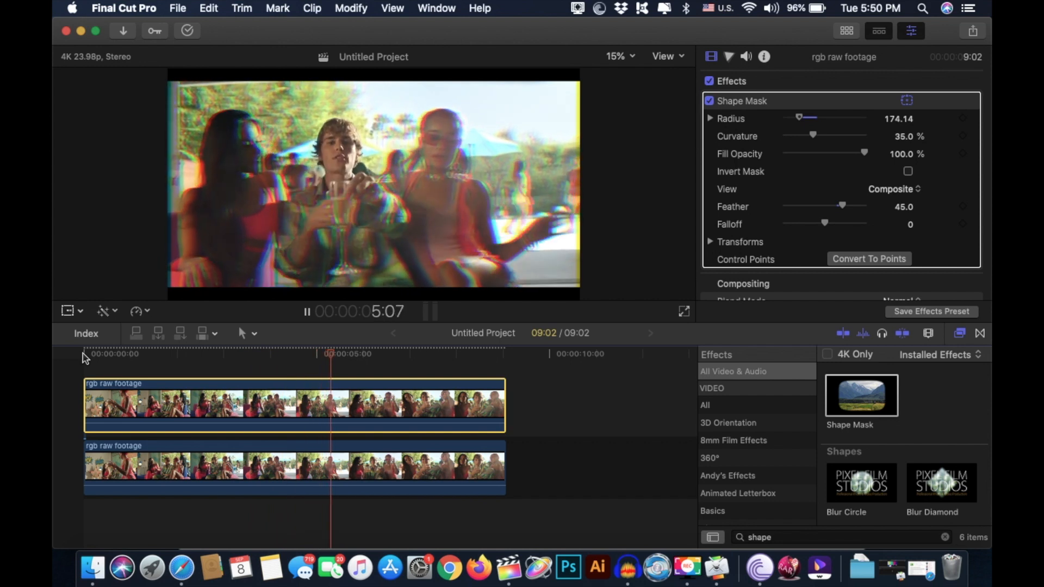
{"action": "key", "text": "space"}
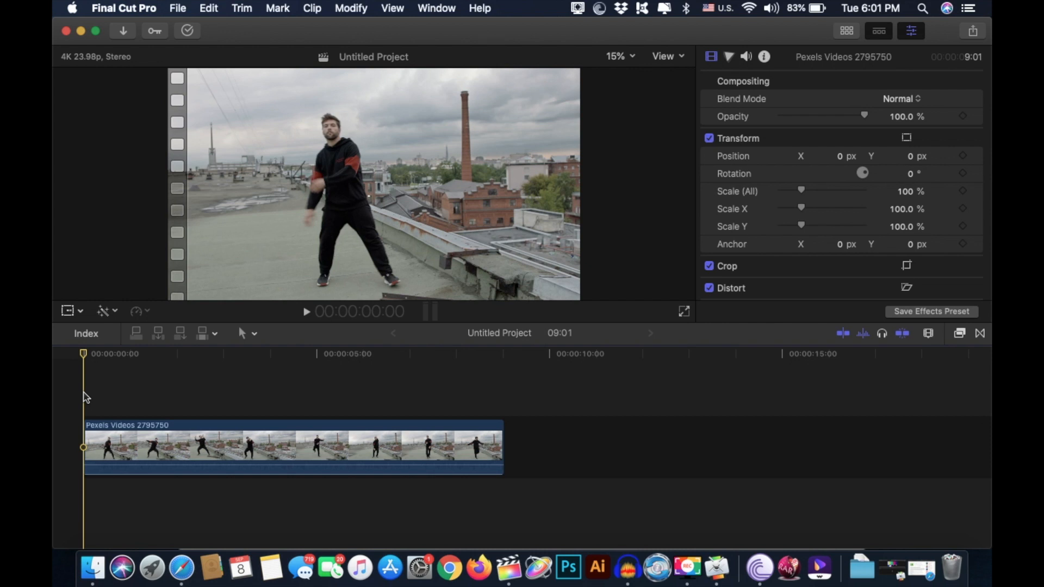
Step: Add a freeze frame to the rooftop dancer clip at 2:13
{"action": "left_click_drag", "start_coordinate": [86, 358], "coordinate": [205, 367]}
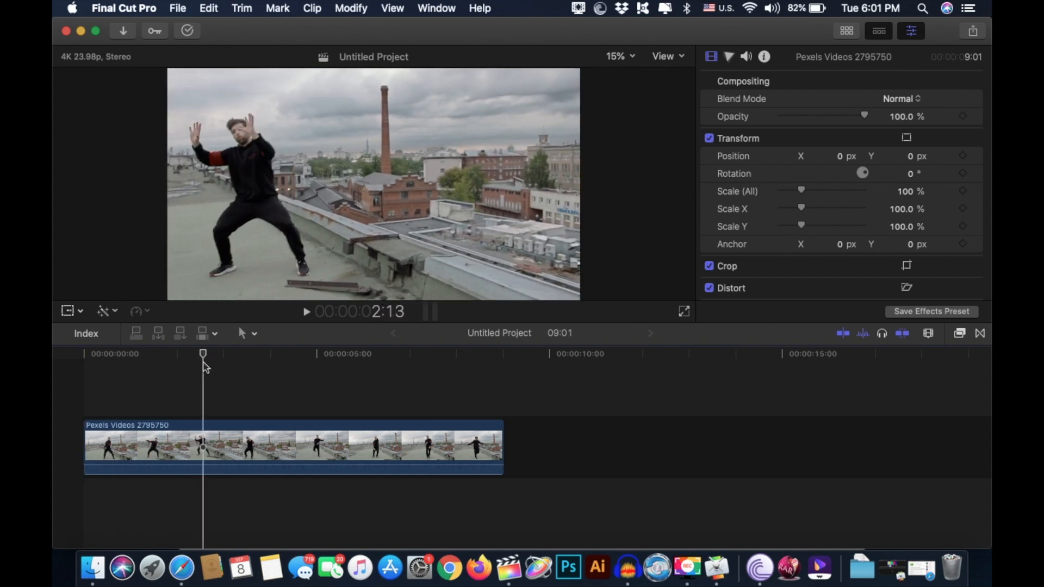
{"action": "left_click", "coordinate": [209, 8]}
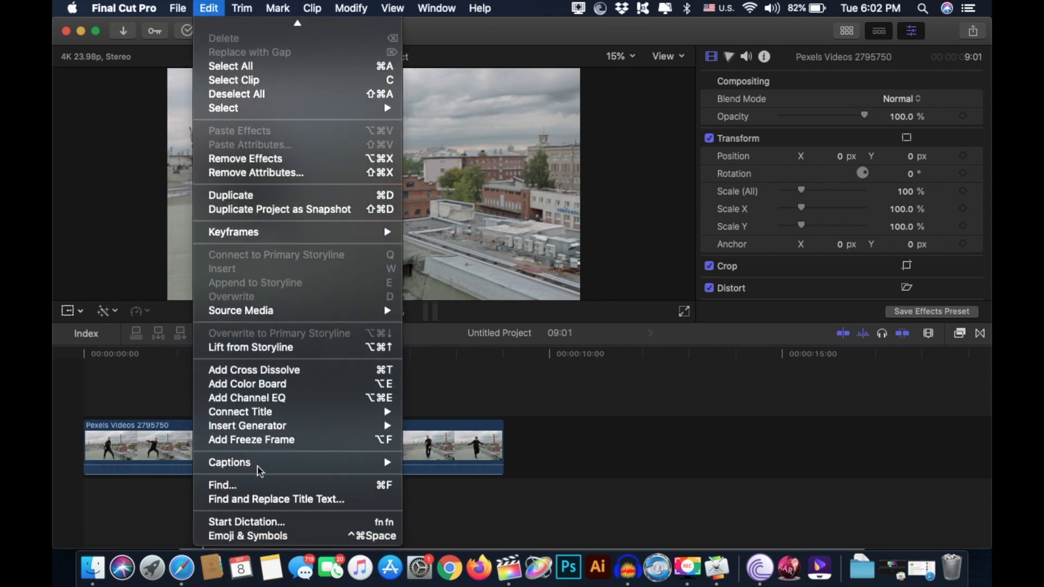
{"action": "left_click", "coordinate": [263, 440]}
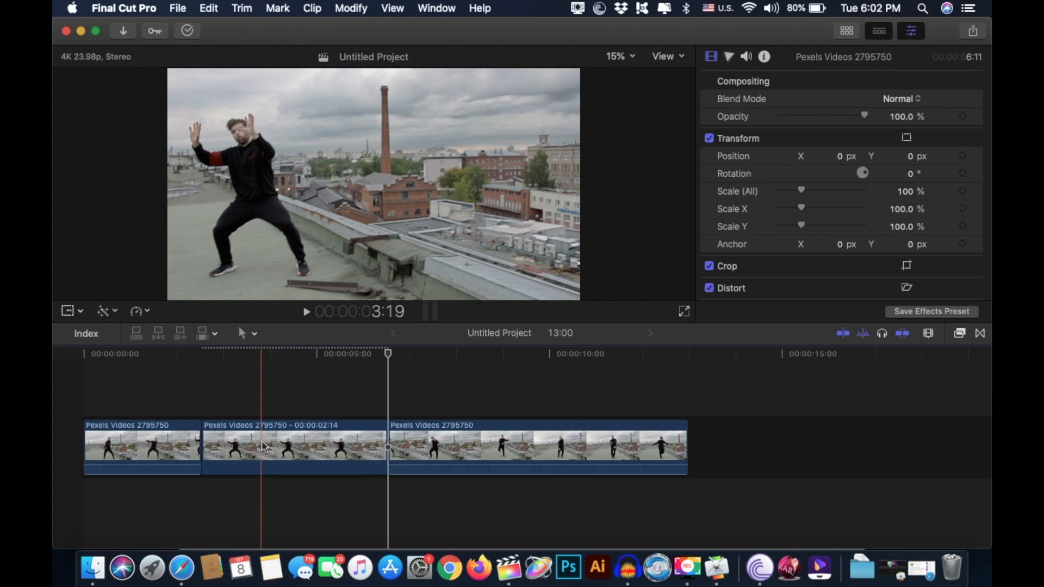
Step: Place the freeze frame above the first dancer clip and trim its end to the cut between the two lower clips
{"action": "key", "text": "super+equal"}
{"action": "key", "text": "super+equal"}
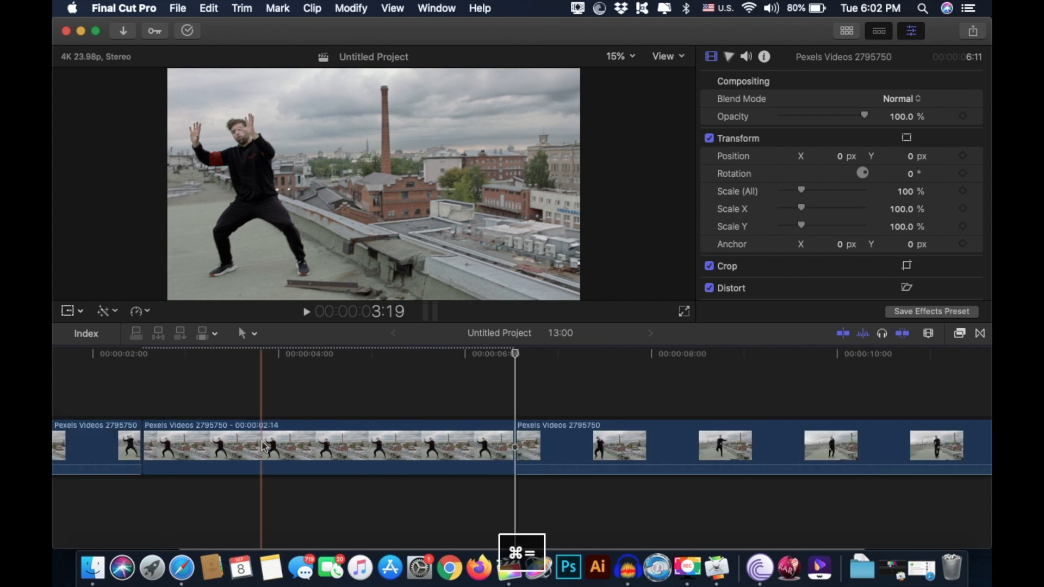
{"action": "scroll", "coordinate": [317, 469], "scroll_direction": "left", "scroll_amount": 2}
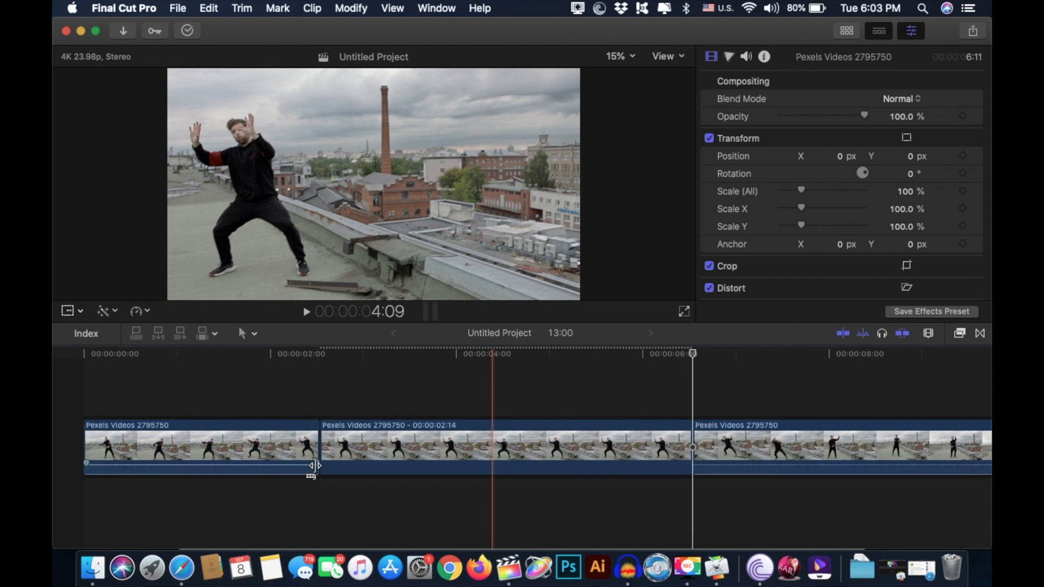
{"action": "left_click_drag", "start_coordinate": [380, 449], "coordinate": [268, 387]}
{"action": "left_click_drag", "start_coordinate": [577, 386], "coordinate": [319, 387]}
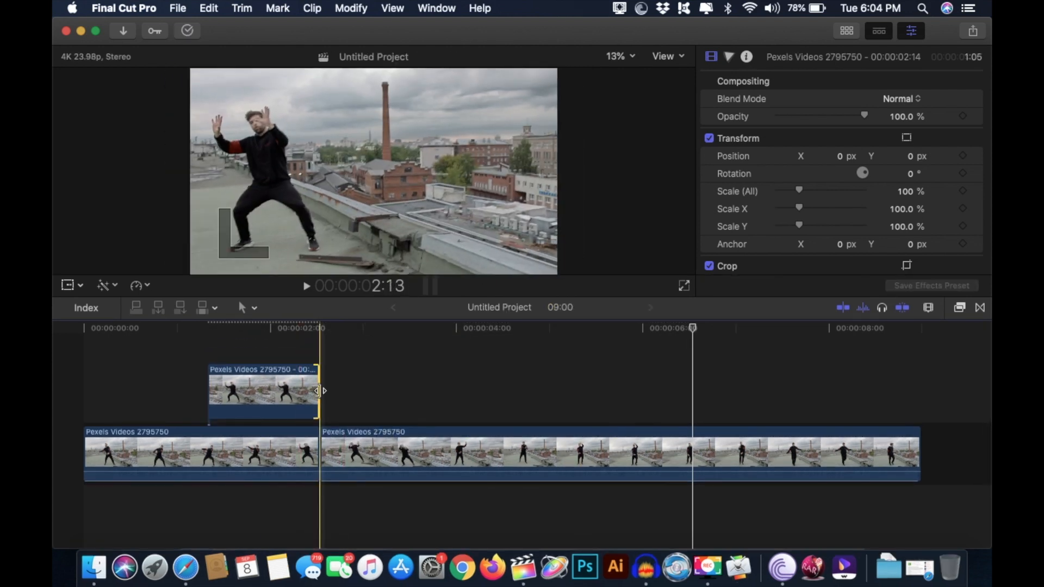
Step: Find the Draw Mask effect by searching for "draw" and apply it to the upper freeze-frame clip
{"action": "left_click", "coordinate": [967, 309]}
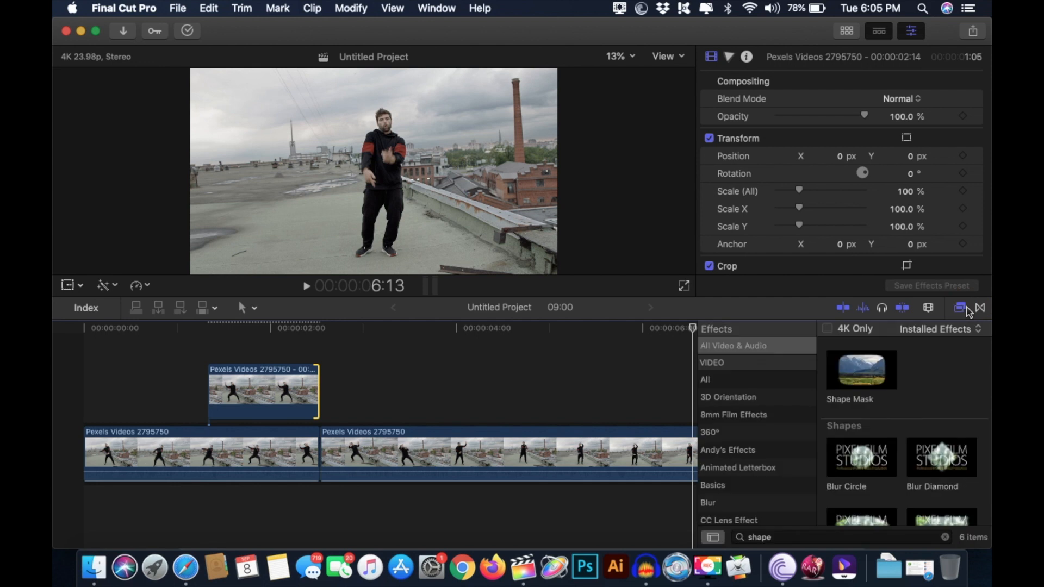
{"action": "left_click", "coordinate": [848, 538]}
{"action": "type", "text": "draw"}
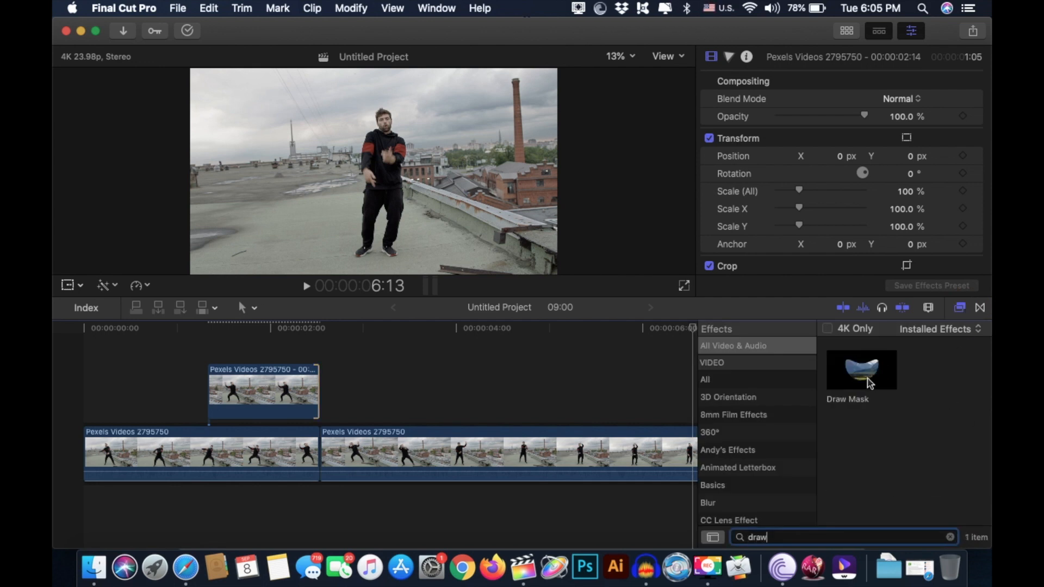
{"action": "mouse_move", "coordinate": [870, 383]}
{"action": "left_mouse_down"}
{"action": "mouse_move", "coordinate": [465, 414]}
{"action": "mouse_move", "coordinate": [267, 382]}
{"action": "left_mouse_up"}
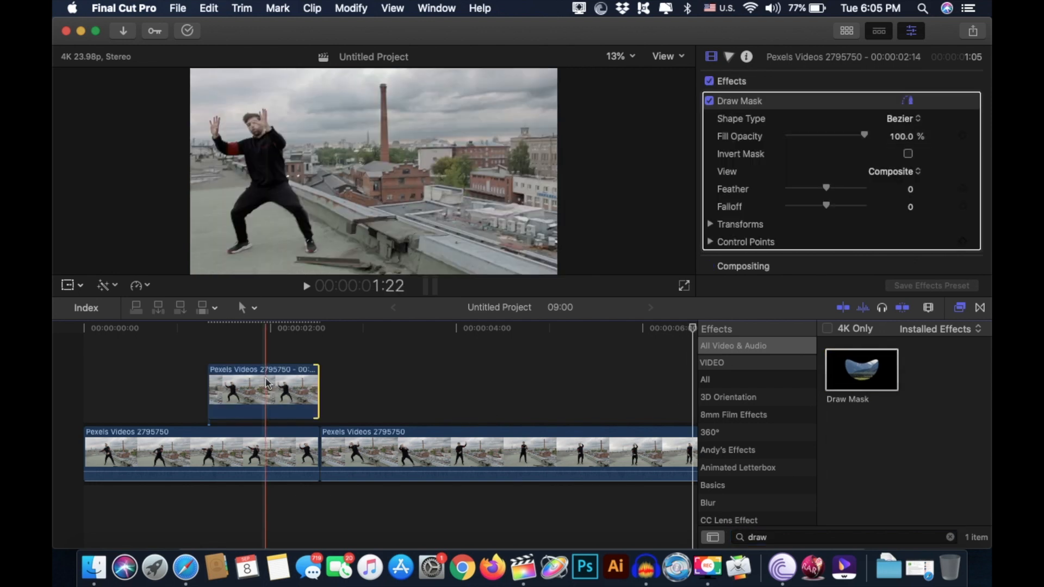
Step: At the start of the freeze-frame clip, trace the dancer's whole outline with Draw Mask control points, including feet, legs, raised hands and head
{"action": "left_click", "coordinate": [207, 329]}
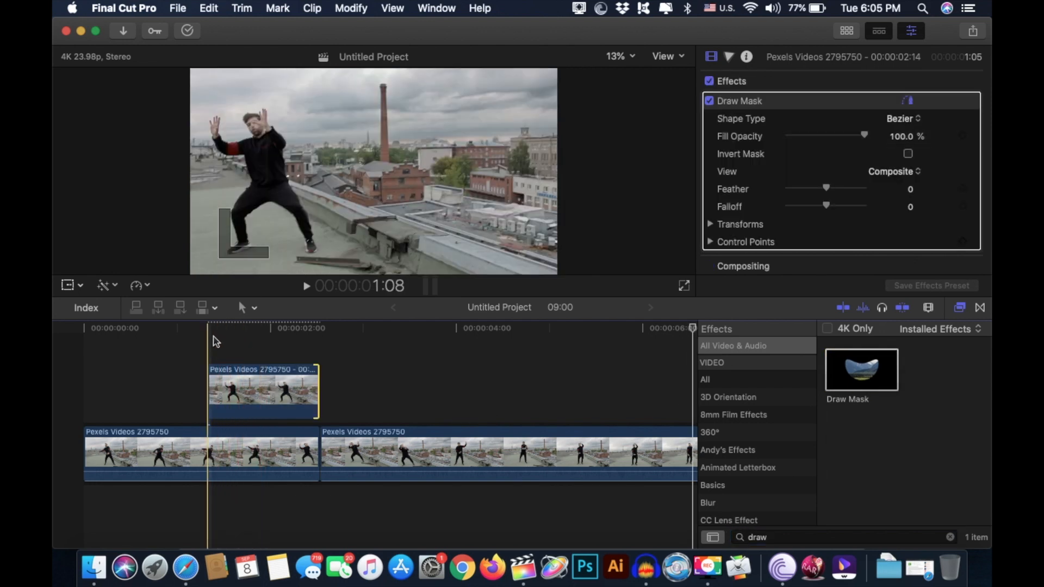
{"action": "left_click", "coordinate": [248, 383]}
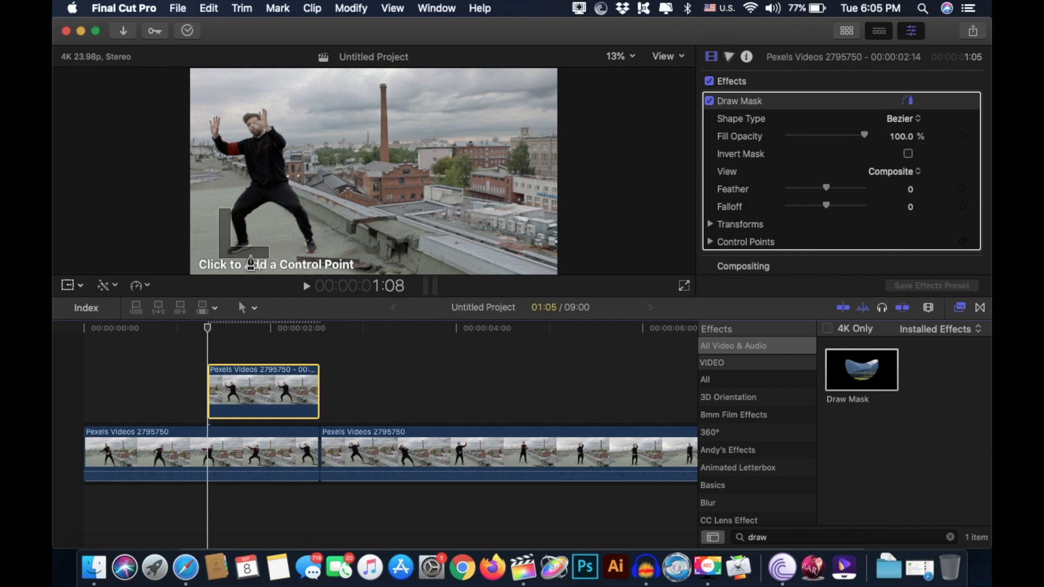
{"action": "left_click", "coordinate": [251, 247]}
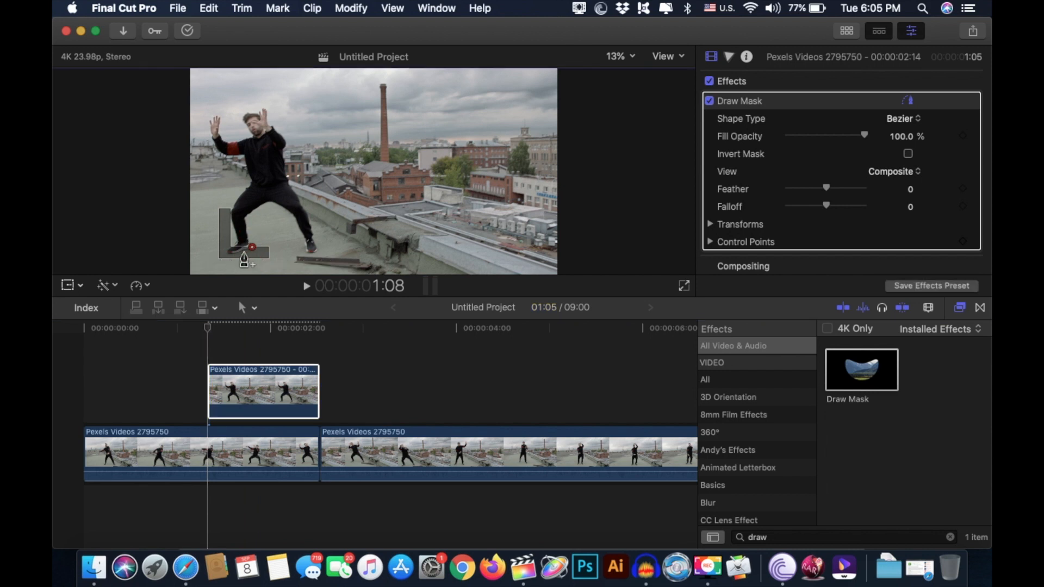
{"action": "left_click", "coordinate": [233, 255]}
{"action": "left_click", "coordinate": [226, 254]}
{"action": "left_click", "coordinate": [227, 249]}
{"action": "left_click", "coordinate": [234, 242]}
{"action": "left_click", "coordinate": [234, 231]}
{"action": "left_click", "coordinate": [232, 216]}
{"action": "left_click", "coordinate": [231, 208]}
{"action": "left_click", "coordinate": [236, 197]}
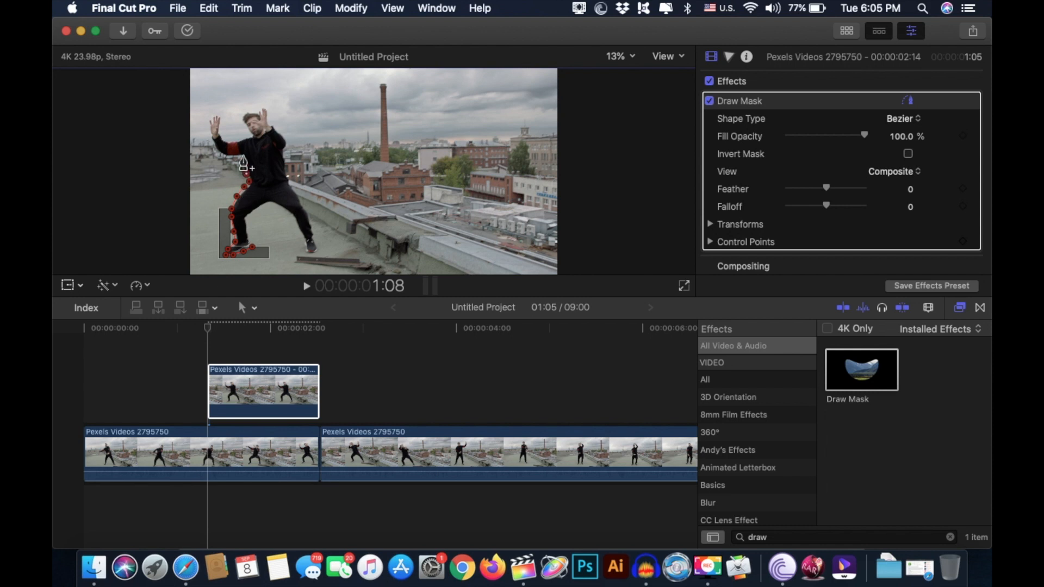
{"action": "left_click", "coordinate": [215, 149]}
{"action": "left_click", "coordinate": [212, 143]}
{"action": "left_click", "coordinate": [210, 135]}
{"action": "left_click", "coordinate": [208, 125]}
{"action": "left_click", "coordinate": [207, 116]}
{"action": "left_click", "coordinate": [214, 113]}
{"action": "left_click", "coordinate": [222, 113]}
{"action": "left_click", "coordinate": [219, 130]}
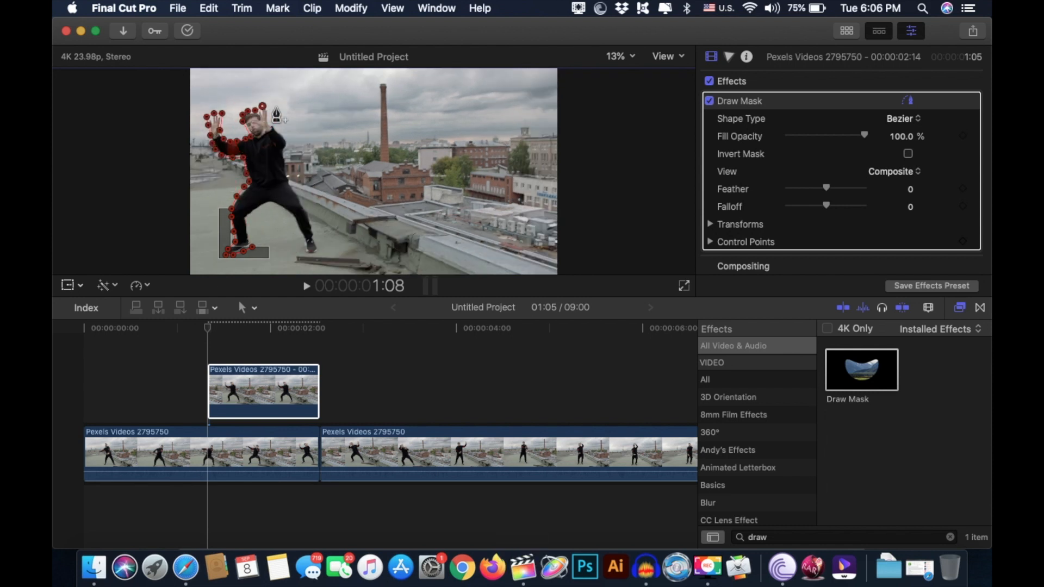
{"action": "left_click", "coordinate": [293, 173]}
{"action": "left_click", "coordinate": [311, 213]}
{"action": "left_click", "coordinate": [318, 247]}
{"action": "left_click", "coordinate": [307, 259]}
{"action": "left_click", "coordinate": [296, 232]}
{"action": "left_click", "coordinate": [270, 211]}
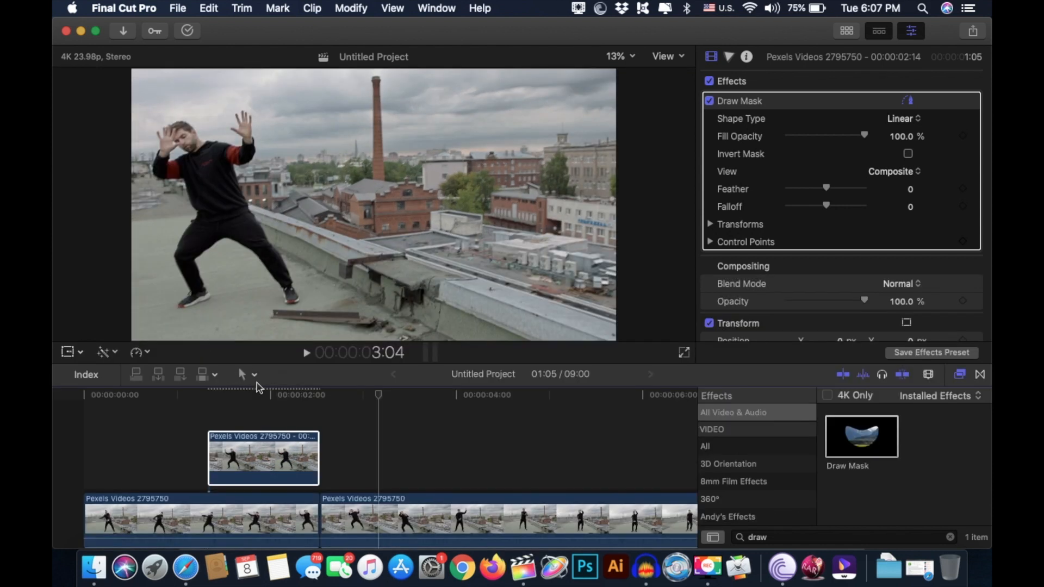
Step: Play from the start of the freeze-frame clip to check the masked dancer over the moving footage
{"action": "left_click", "coordinate": [208, 396]}
{"action": "key", "text": "space"}
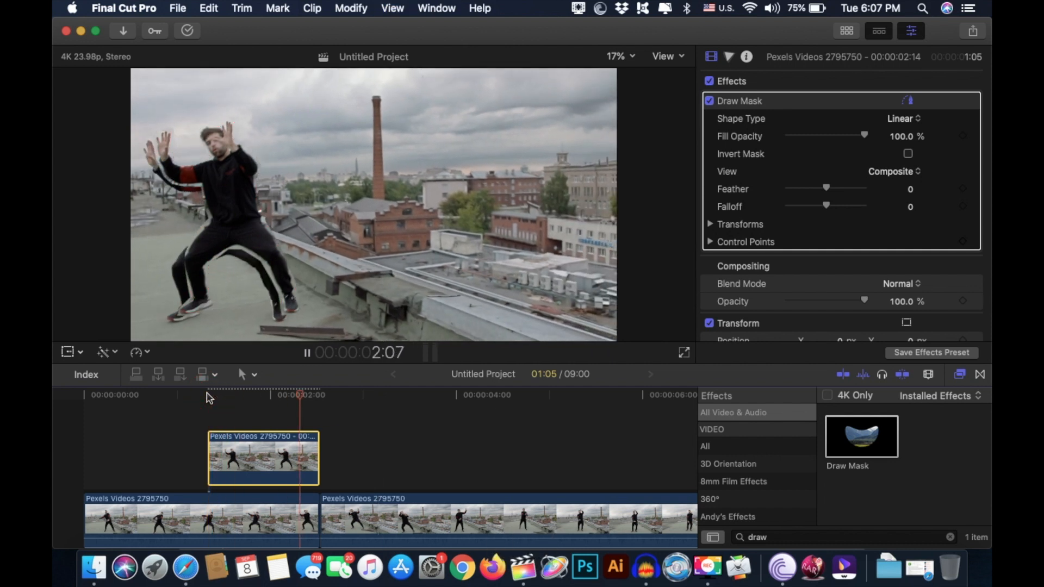
{"action": "key", "text": "space"}
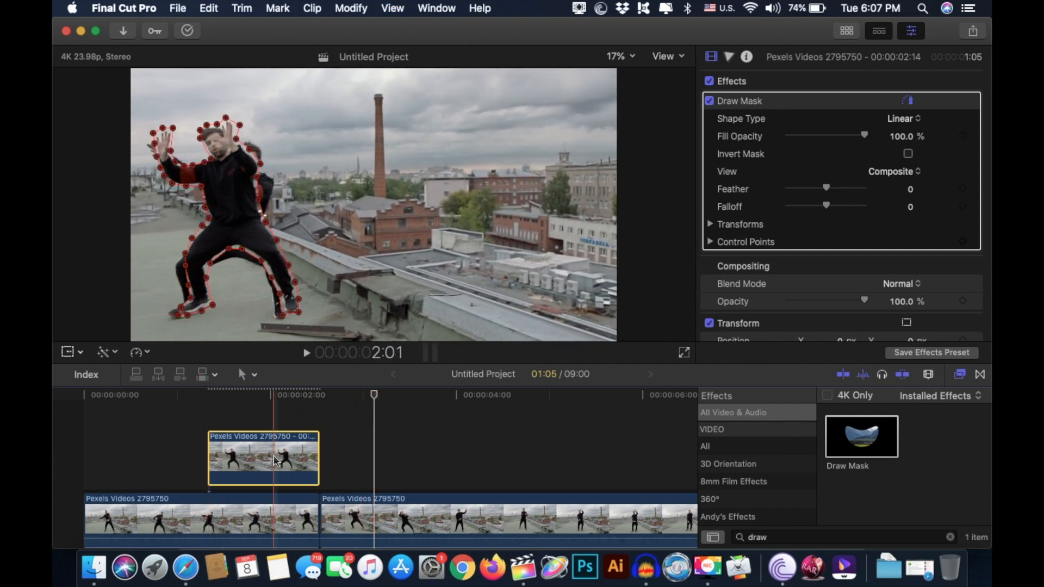
Step: Duplicate the masked freeze-frame clip onto the layer above and set the copy's X position to -130 px
{"action": "left_click_drag", "start_coordinate": [276, 461], "coordinate": [274, 432]}
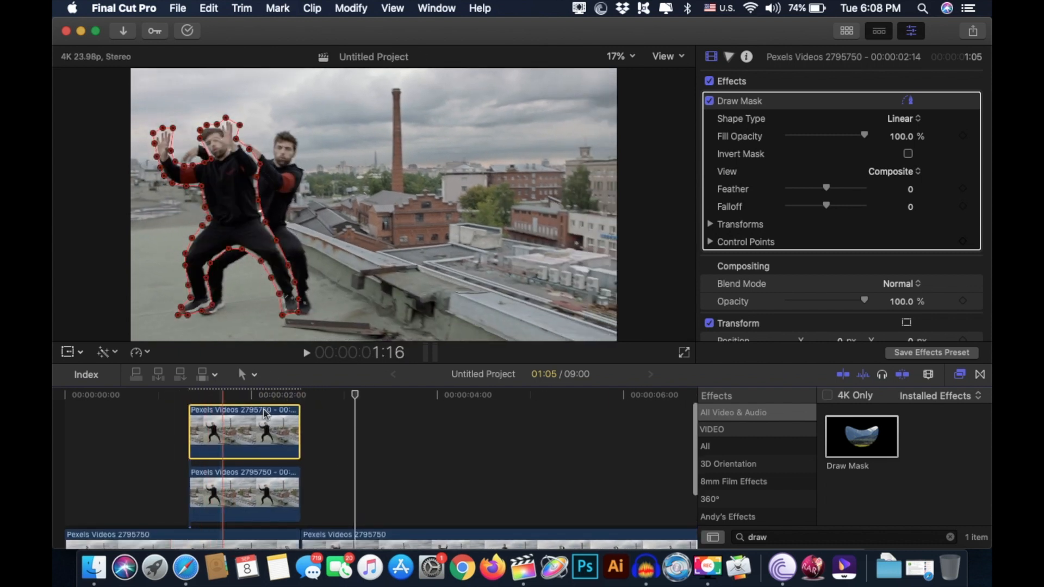
{"action": "left_click", "coordinate": [244, 392]}
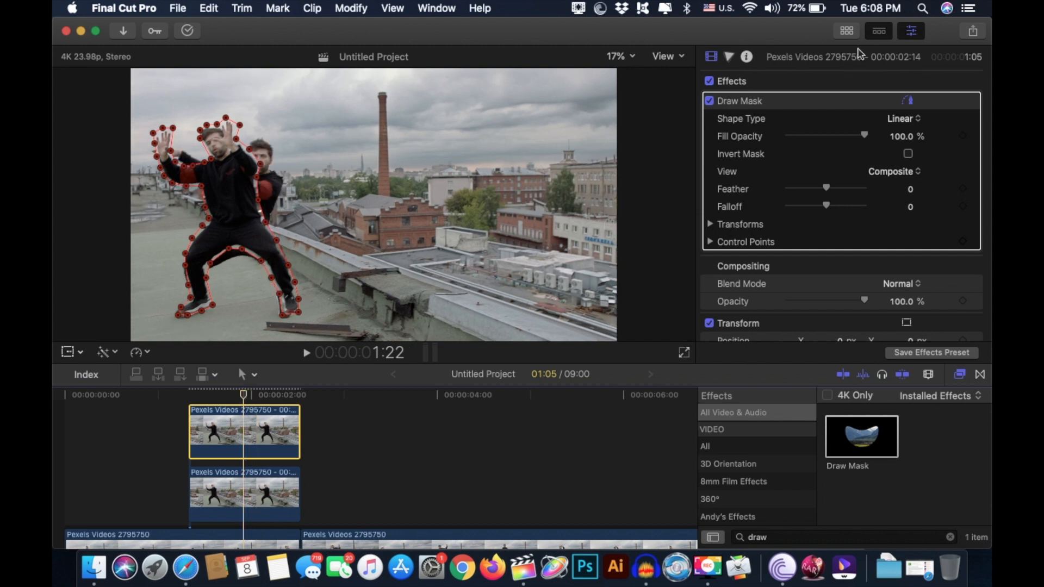
{"action": "scroll", "coordinate": [841, 145], "scroll_direction": "down", "scroll_amount": 5}
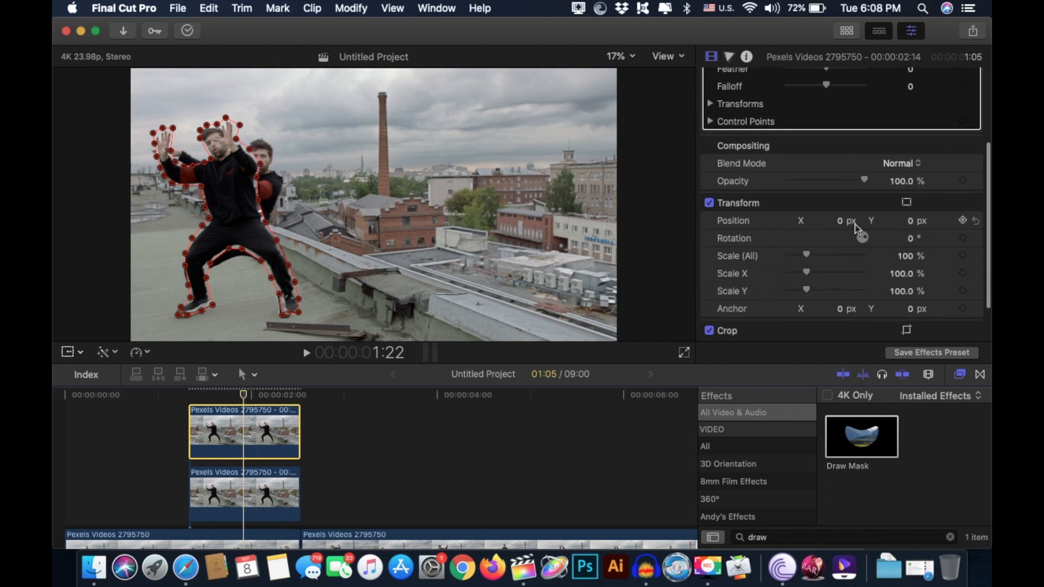
{"action": "left_click_drag", "start_coordinate": [843, 220], "coordinate": [842, 227]}
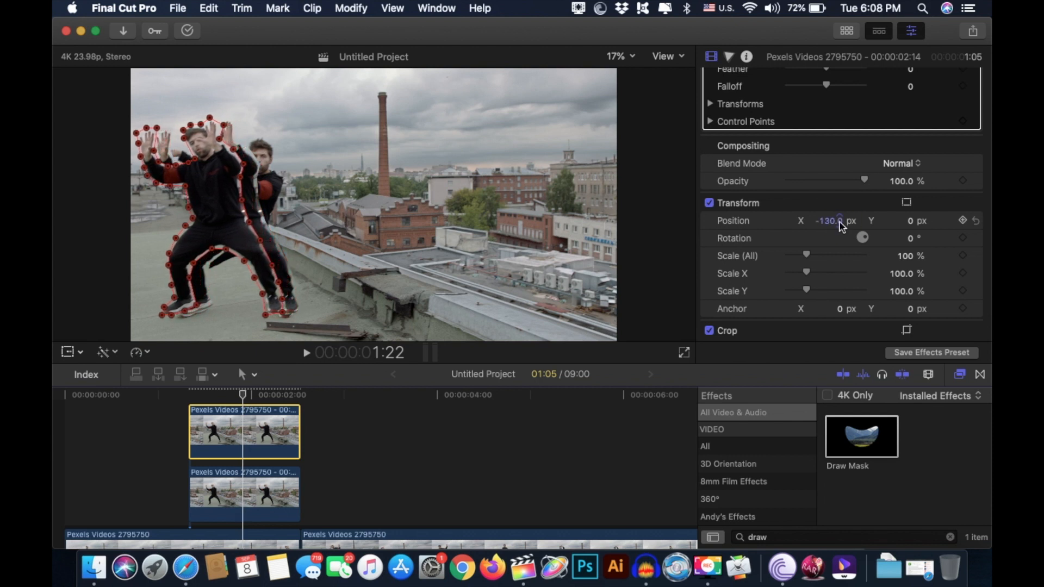
Step: Duplicate the shifted freeze-frame clip onto another layer above and lower its X position to offset the dancer further left
{"action": "scroll", "coordinate": [284, 473], "scroll_direction": "up", "scroll_amount": 1}
{"action": "left_click_drag", "start_coordinate": [251, 455], "coordinate": [249, 410]}
{"action": "scroll", "coordinate": [839, 240], "scroll_direction": "down", "scroll_amount": 3}
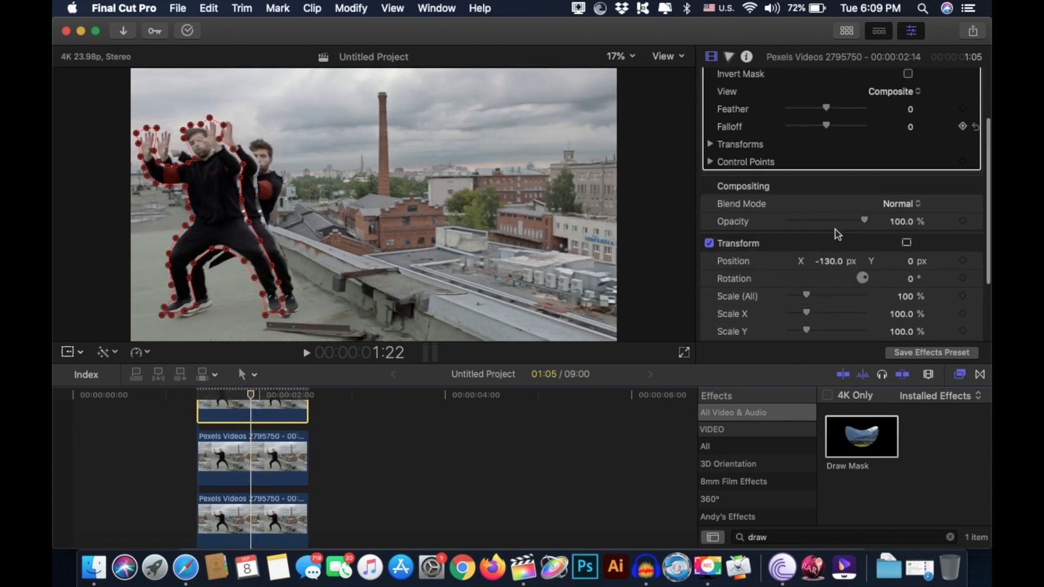
{"action": "left_click_drag", "start_coordinate": [832, 262], "coordinate": [828, 261]}
Step: Trim the starts and ends of the duplicated freeze-frame clips so each higher layer starts later and ends earlier
{"action": "left_click", "coordinate": [196, 465]}
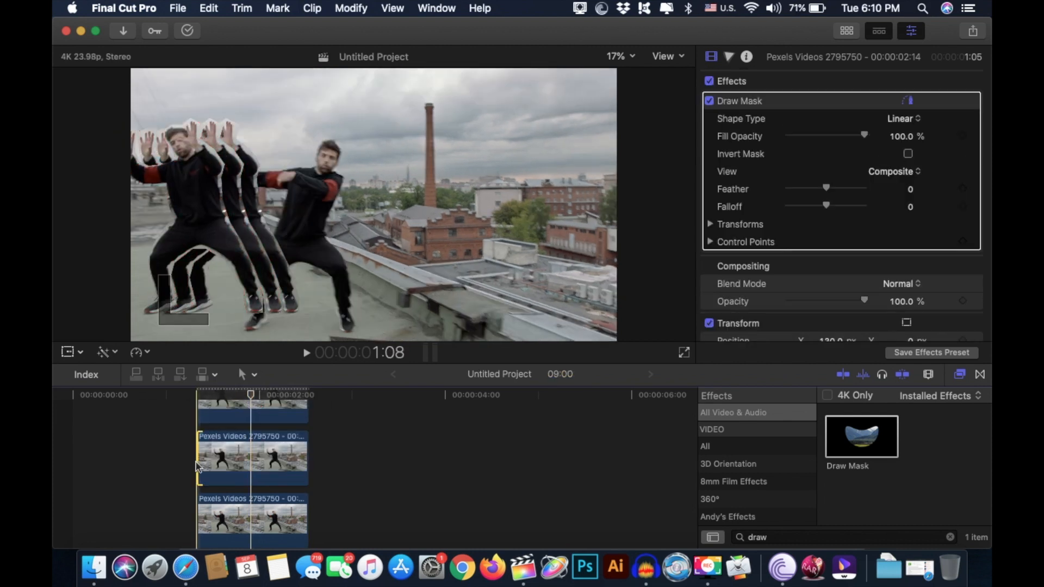
{"action": "left_click_drag", "start_coordinate": [197, 461], "coordinate": [217, 449]}
{"action": "left_click_drag", "start_coordinate": [276, 468], "coordinate": [265, 449]}
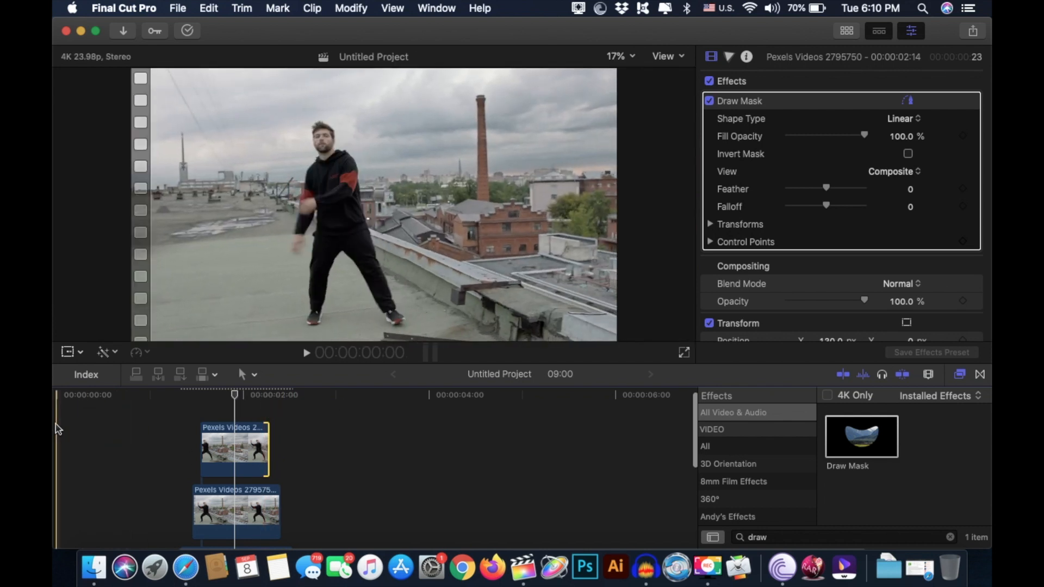
Step: Play the project from the beginning to review the staggered dancer clones
{"action": "key", "text": "space"}
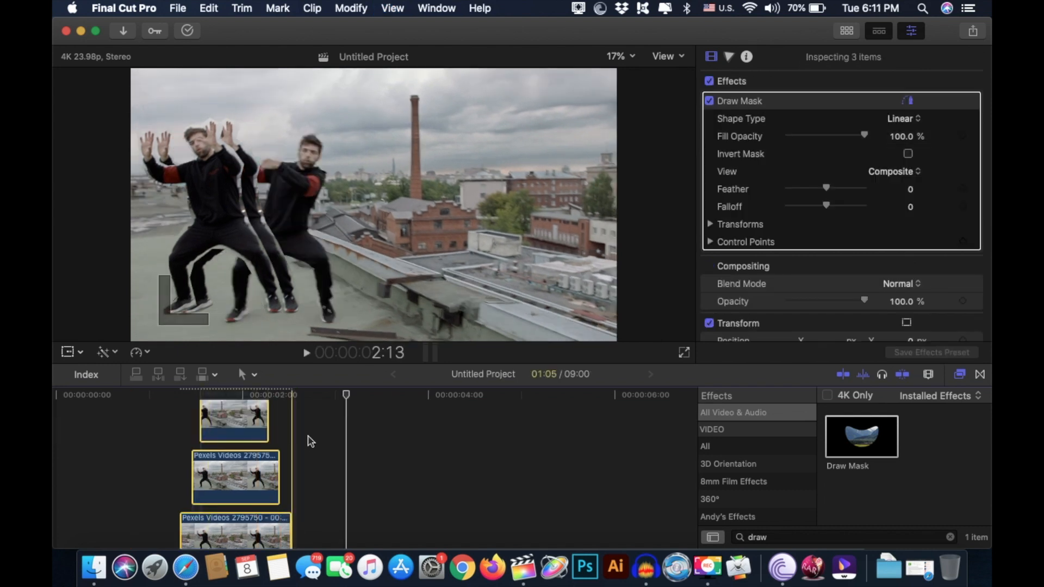
{"action": "left_click", "coordinate": [309, 437]}
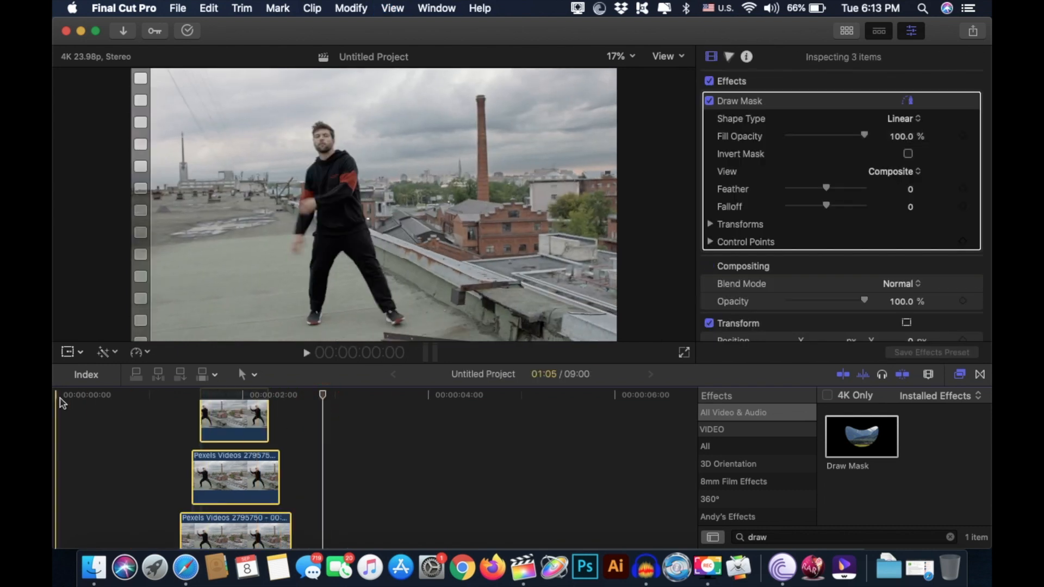
{"action": "left_click", "coordinate": [61, 400]}
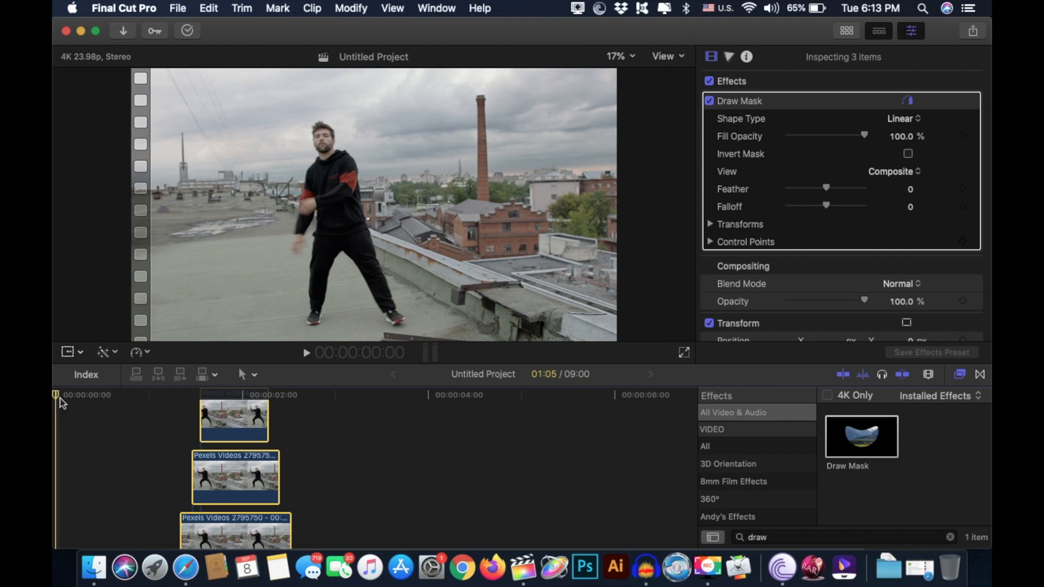
{"action": "key", "text": "space"}
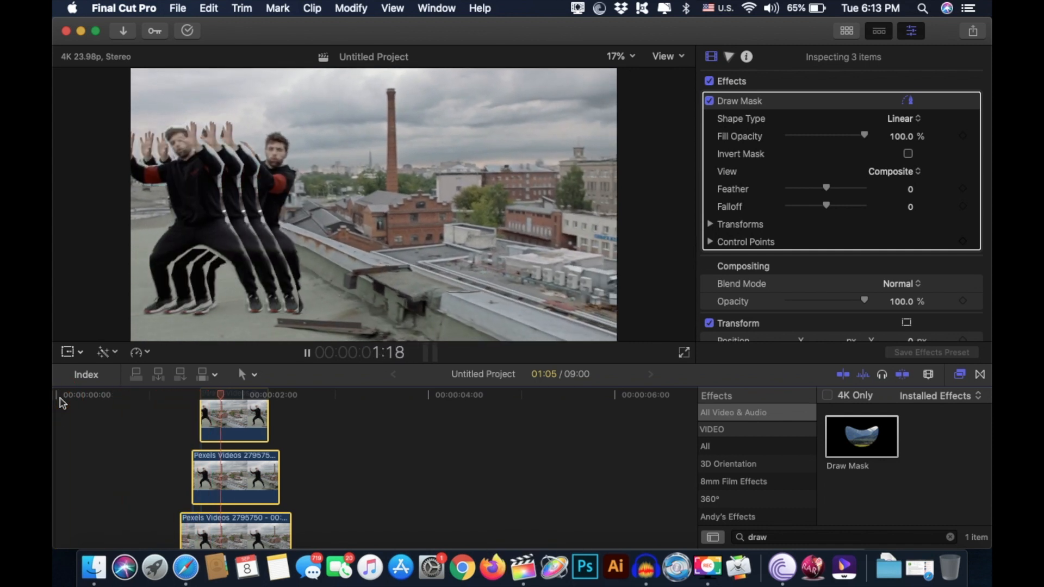
{"action": "key", "text": "space"}
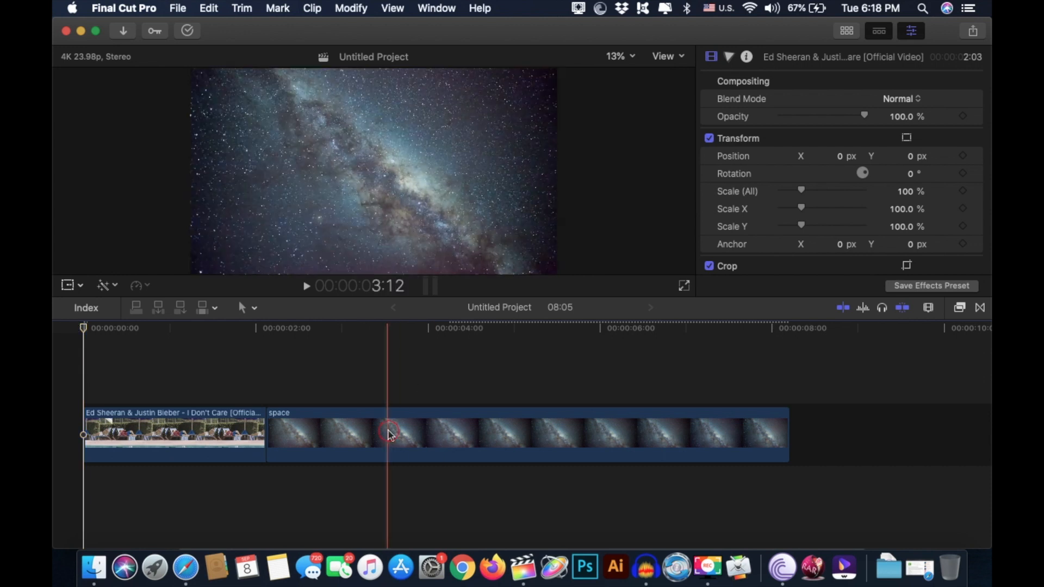
Step: Place the "space" clip beneath the poolside clip, cut it at the poolside clip's end and delete the excess
{"action": "left_click_drag", "start_coordinate": [390, 434], "coordinate": [182, 530]}
{"action": "key", "text": "super+b"}
{"action": "left_click", "coordinate": [313, 443]}
{"action": "key", "text": "Delete"}
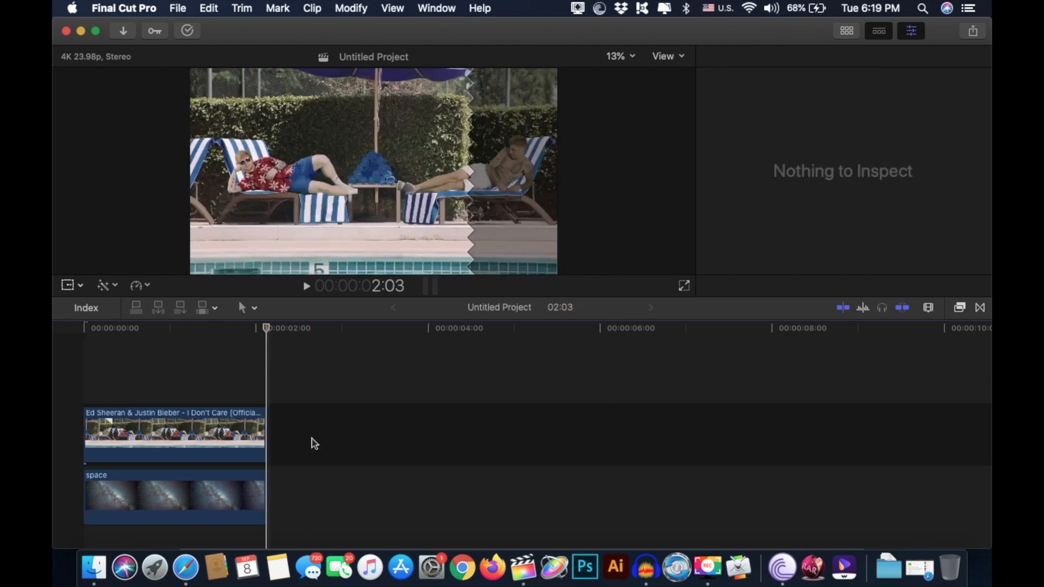
Step: Apply the Draw Mask effect to the upper poolside clip and close the effects browser
{"action": "left_click", "coordinate": [962, 308]}
{"action": "mouse_move", "coordinate": [859, 374]}
{"action": "left_mouse_down"}
{"action": "mouse_move", "coordinate": [384, 476]}
{"action": "mouse_move", "coordinate": [234, 435]}
{"action": "left_mouse_up"}
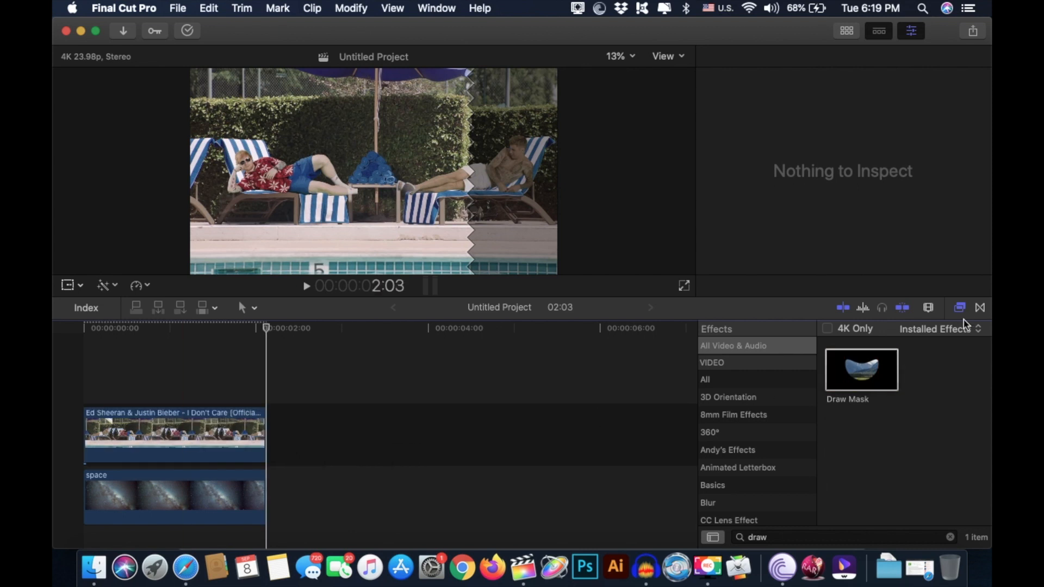
{"action": "left_click", "coordinate": [959, 307]}
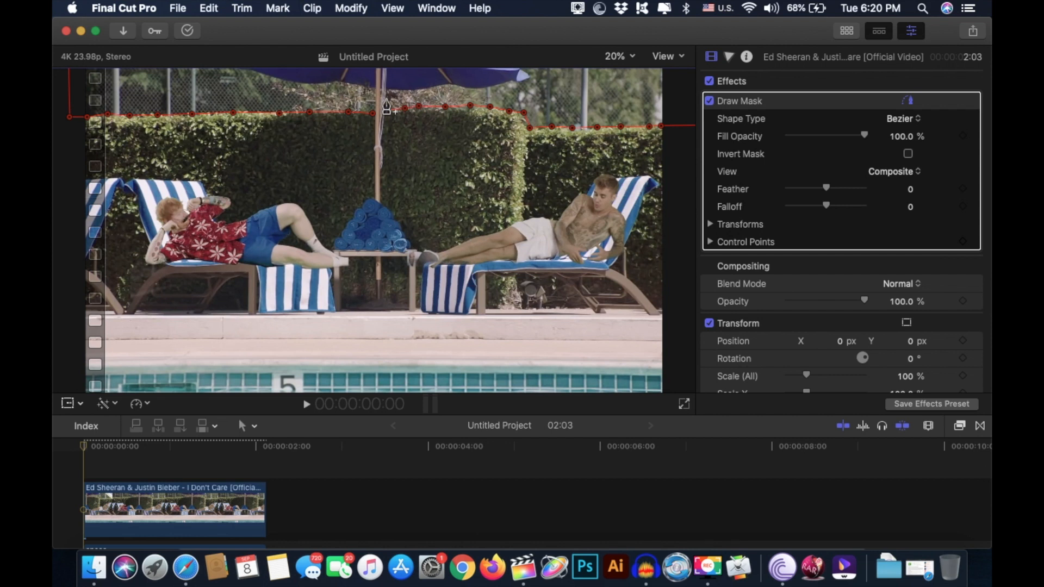
Step: Finish the mask outline along the umbrella's lower edge, close it around the sky, invert the mask and play the result
{"action": "left_click", "coordinate": [439, 87]}
{"action": "left_click", "coordinate": [501, 87]}
{"action": "left_click", "coordinate": [530, 79]}
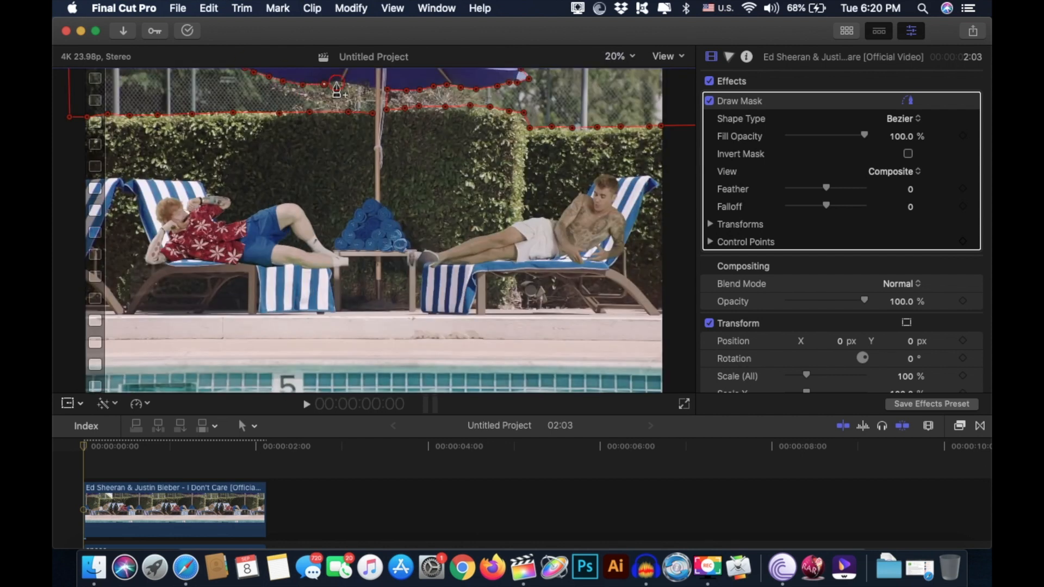
{"action": "left_click", "coordinate": [336, 86]}
{"action": "left_click", "coordinate": [908, 154]}
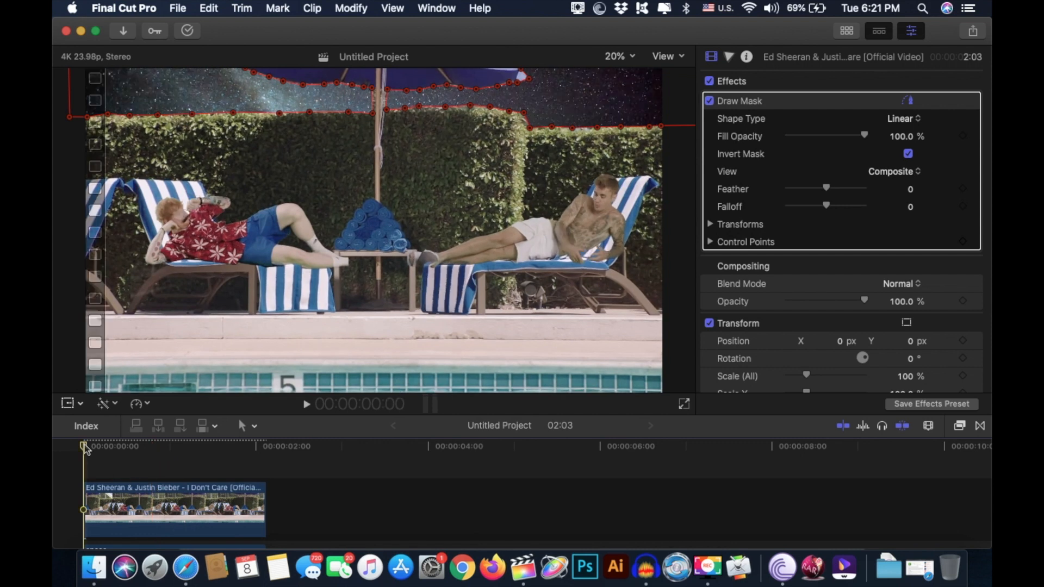
{"action": "key", "text": "space"}
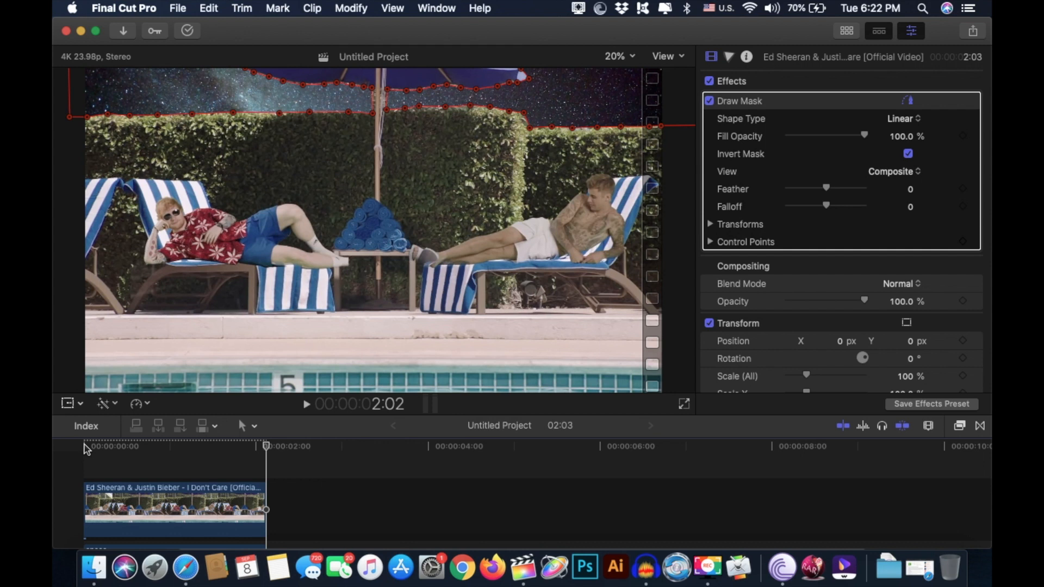
Step: Apply the Bad TV effect to the "space" clip and set its Amount to 7.61
{"action": "left_click", "coordinate": [960, 426]}
{"action": "type", "text": "bad tv"}
{"action": "left_click_drag", "start_coordinate": [862, 488], "coordinate": [214, 496]}
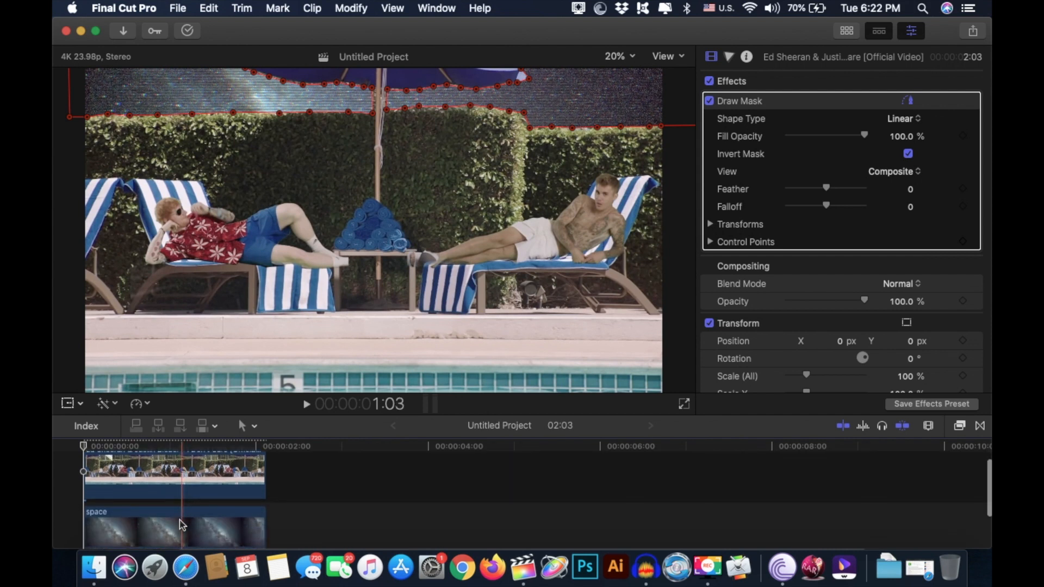
{"action": "left_click", "coordinate": [181, 525]}
{"action": "left_click_drag", "start_coordinate": [815, 118], "coordinate": [810, 121]}
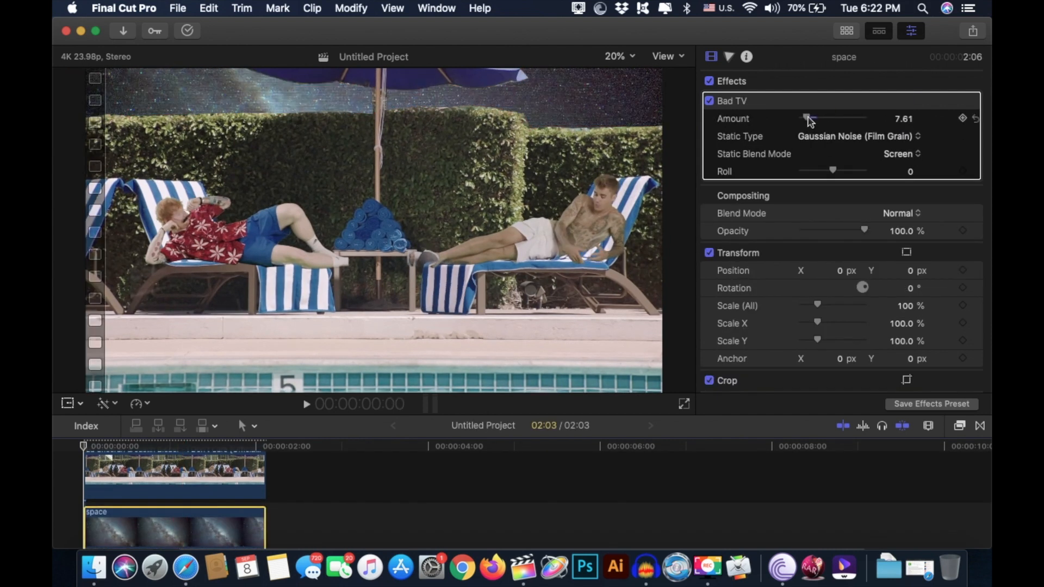
Step: Set the Bad TV effect's Static Type to TV static and play the project from the beginning
{"action": "left_click", "coordinate": [902, 137]}
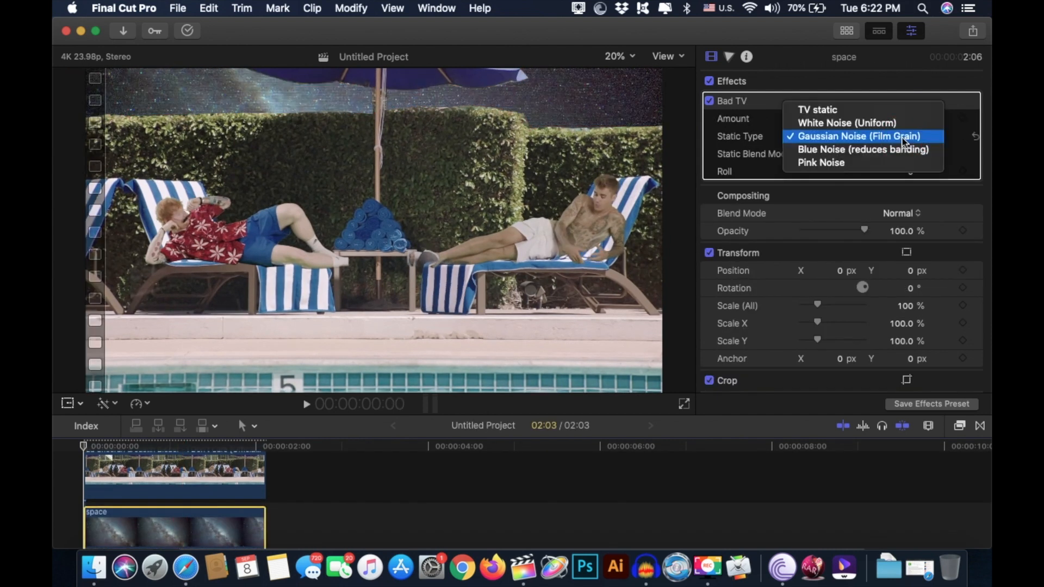
{"action": "left_click", "coordinate": [891, 110]}
{"action": "scroll", "coordinate": [81, 453], "scroll_direction": "up", "scroll_amount": 2}
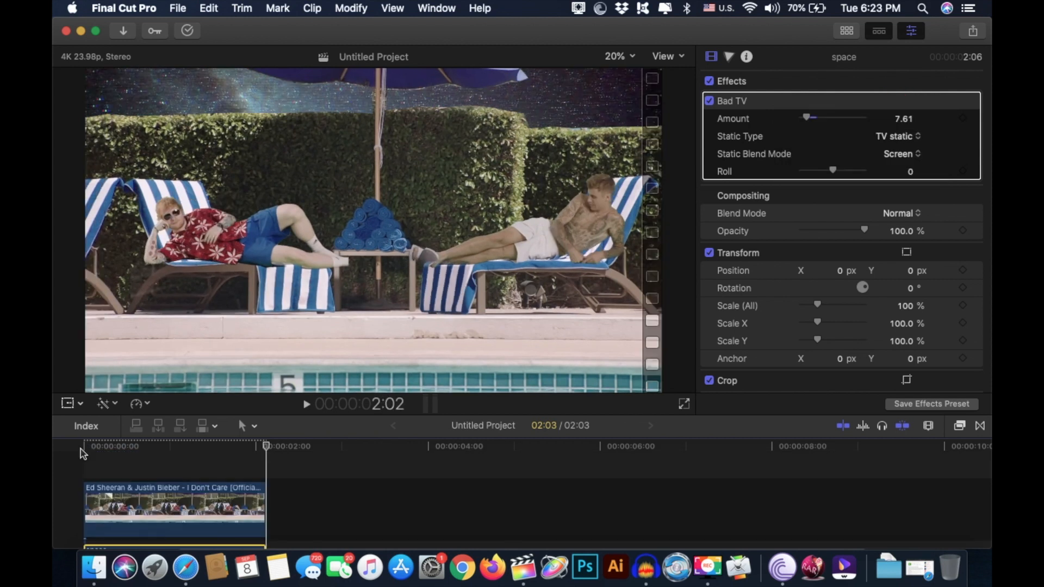
{"action": "left_click", "coordinate": [83, 451]}
{"action": "key", "text": "space"}
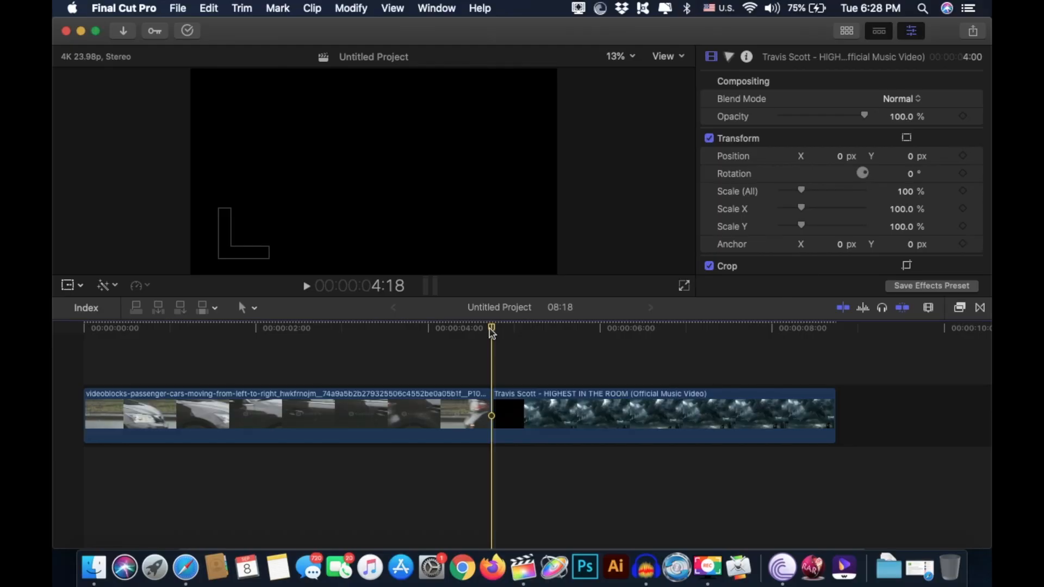
Step: Retime the passenger-car clip to a fast speed of 318%
{"action": "left_click", "coordinate": [339, 413]}
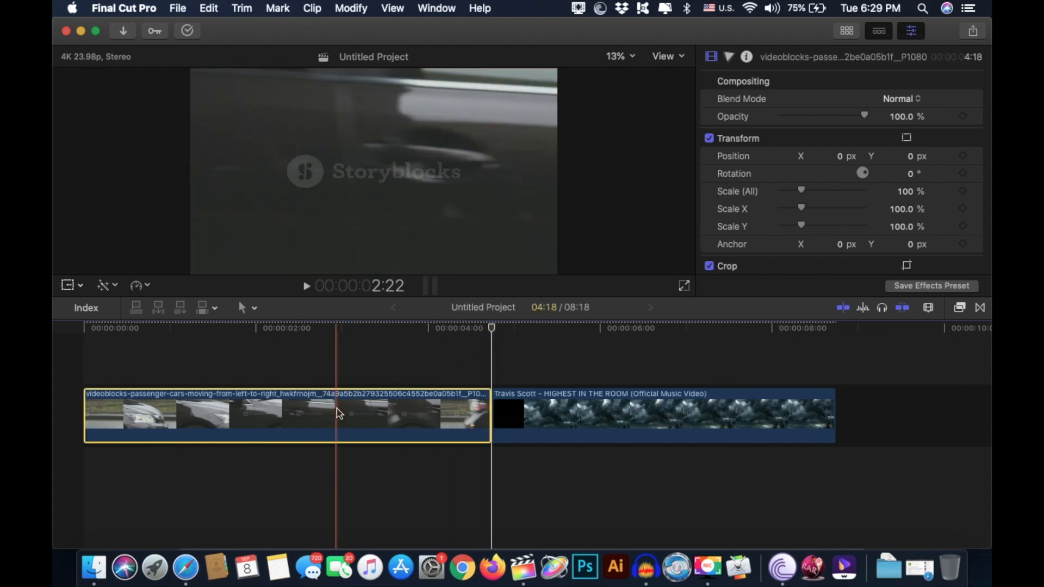
{"action": "key", "text": "super+r"}
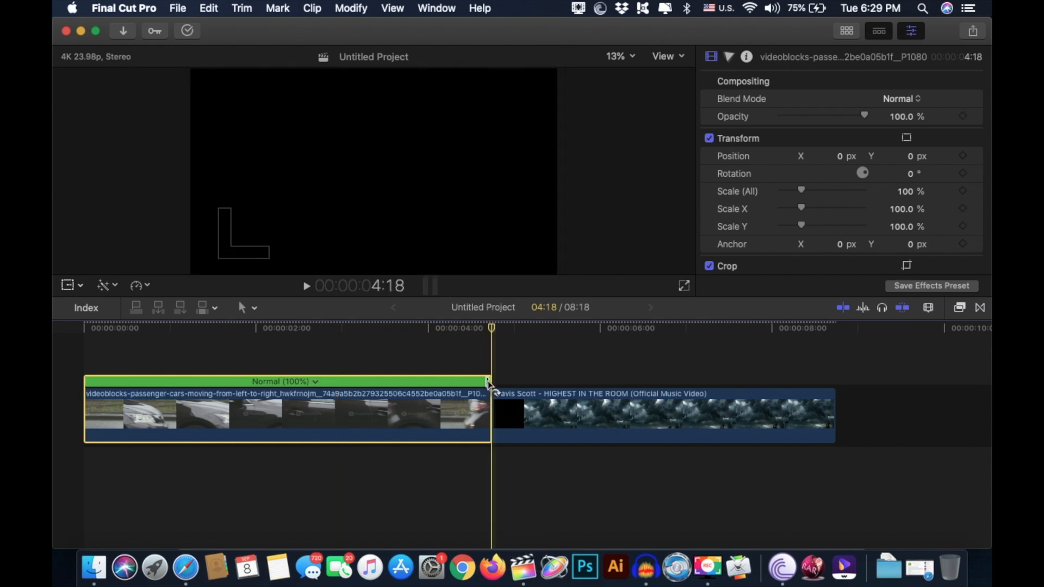
{"action": "left_click_drag", "start_coordinate": [488, 384], "coordinate": [211, 383]}
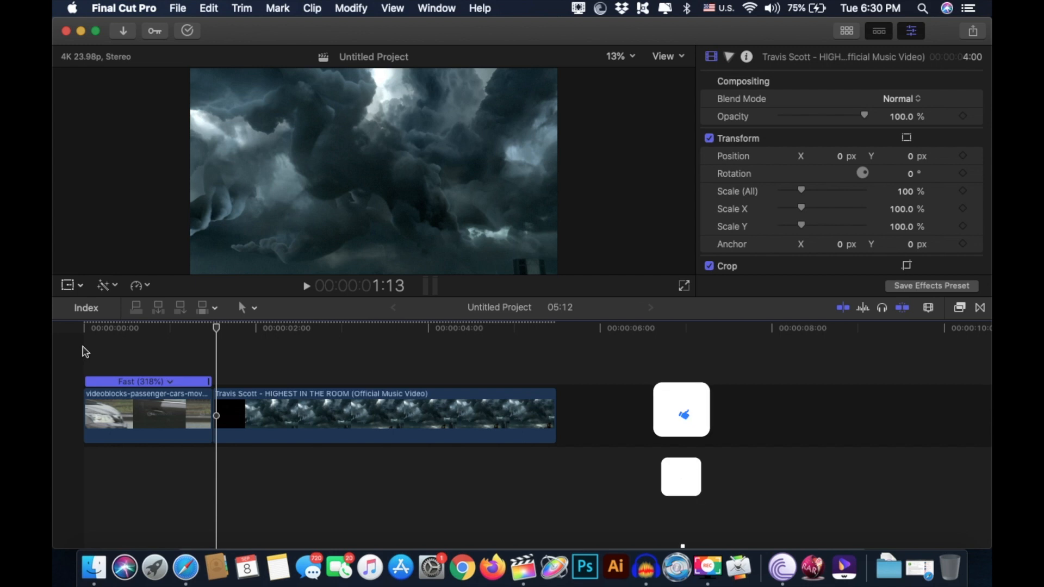
Step: Mark the car clip at 1:06, where the car's rear reaches the frame edge, and place the Travis Scott clip beneath it from that marker
{"action": "left_click", "coordinate": [195, 329]}
{"action": "left_click_drag", "start_coordinate": [196, 335], "coordinate": [192, 336]}
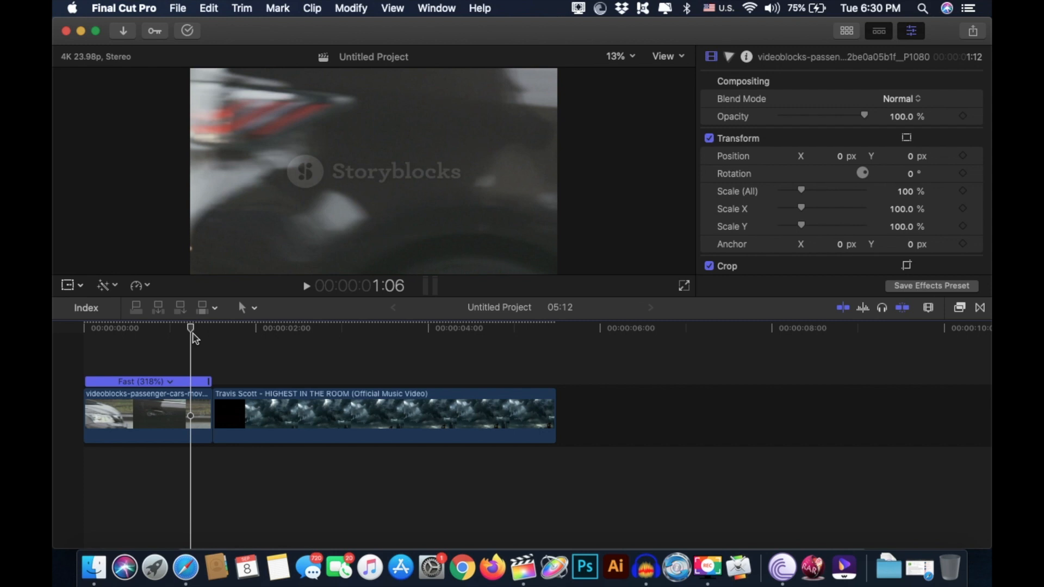
{"action": "left_click", "coordinate": [191, 409]}
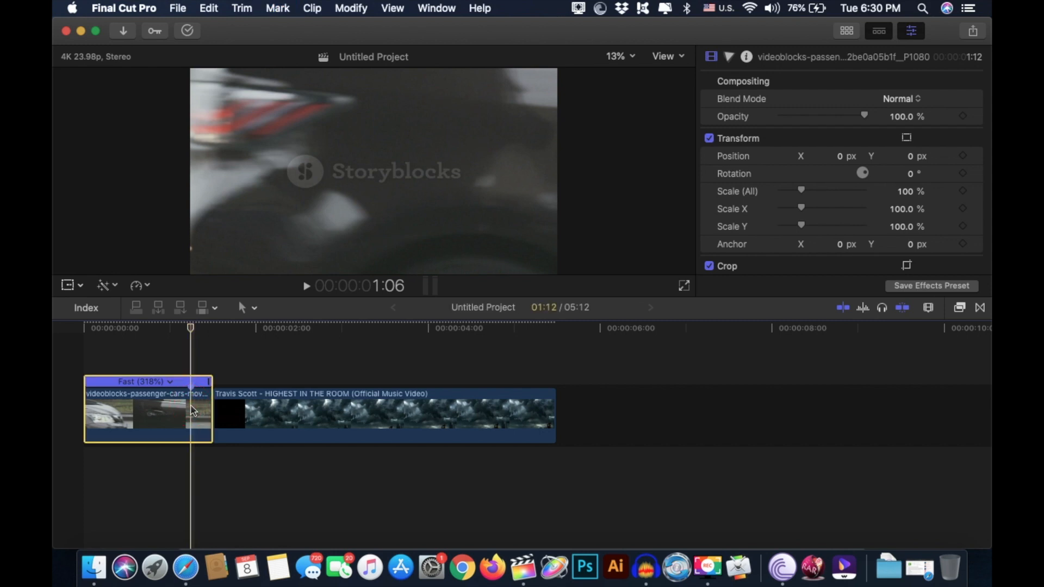
{"action": "key", "text": "super+r"}
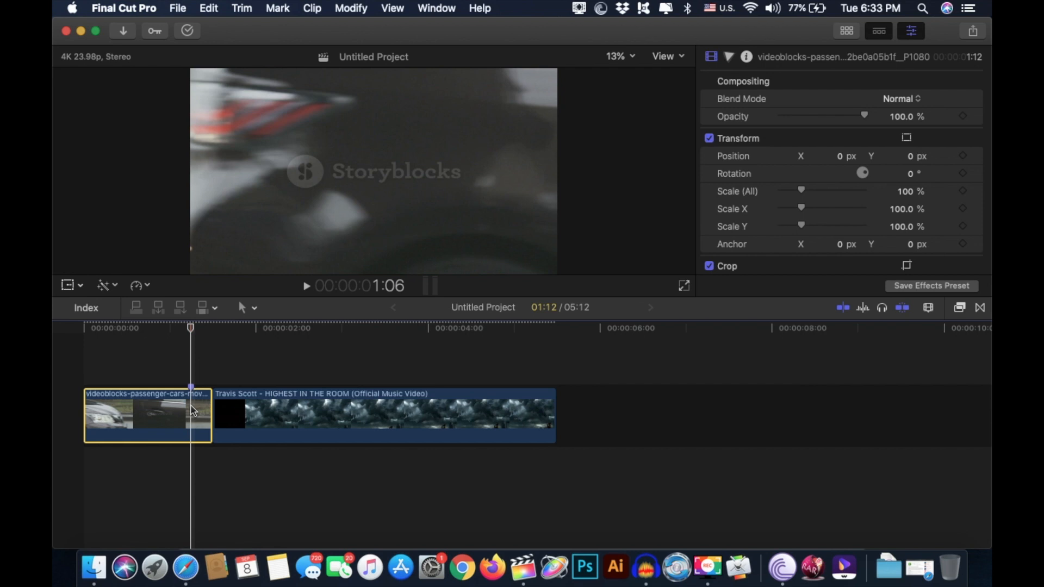
{"action": "left_click_drag", "start_coordinate": [245, 394], "coordinate": [222, 456]}
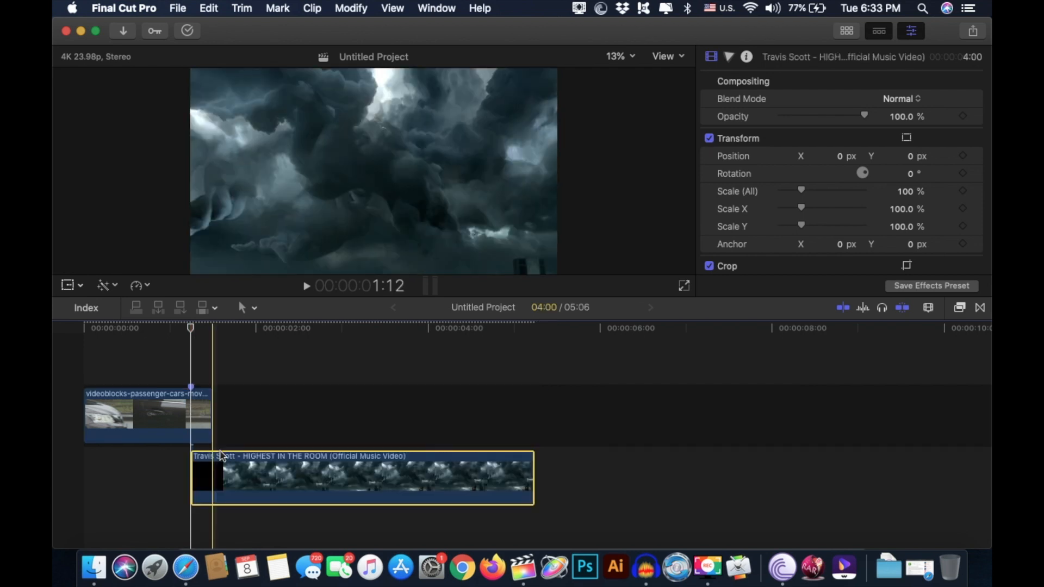
Step: Search the effects for "draw" and apply the Draw Mask effect to the car clip
{"action": "key", "text": "super+equal"}
{"action": "key", "text": "super+equal"}
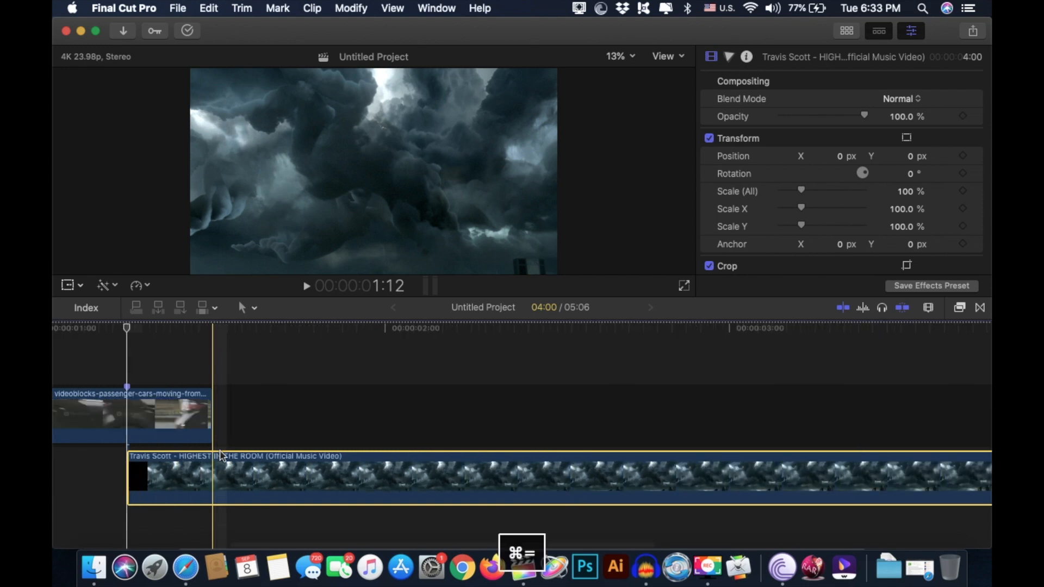
{"action": "scroll", "coordinate": [205, 452], "scroll_direction": "right", "scroll_amount": 1}
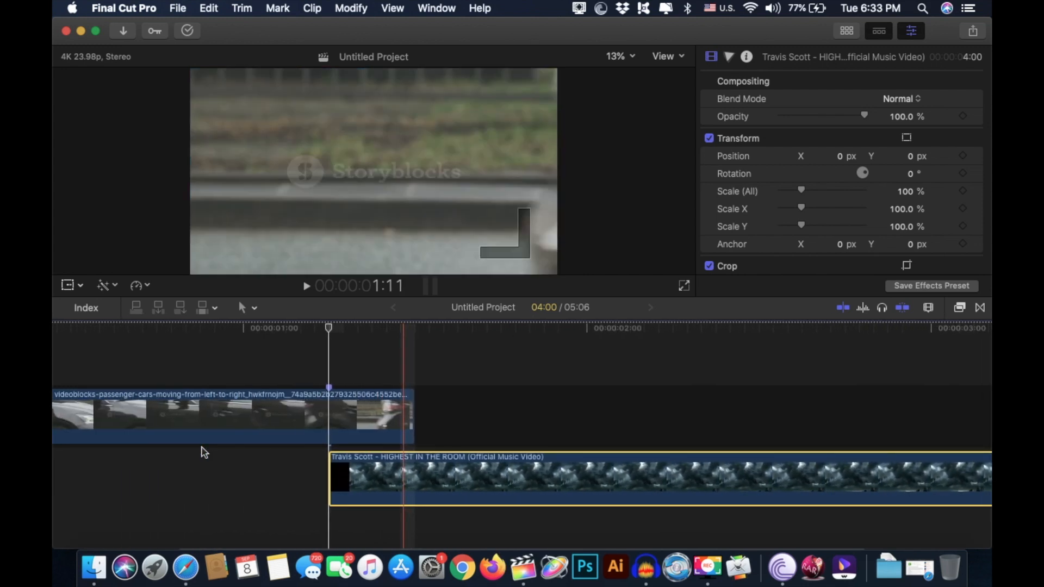
{"action": "left_click", "coordinate": [961, 309]}
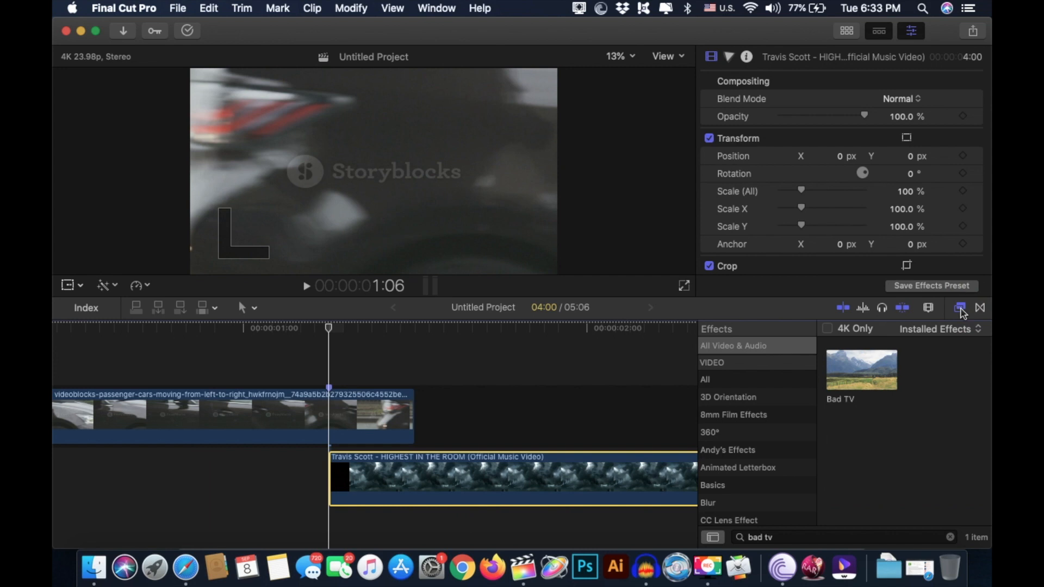
{"action": "left_click", "coordinate": [813, 536]}
{"action": "key", "text": "super+a"}
{"action": "type", "text": "draw"}
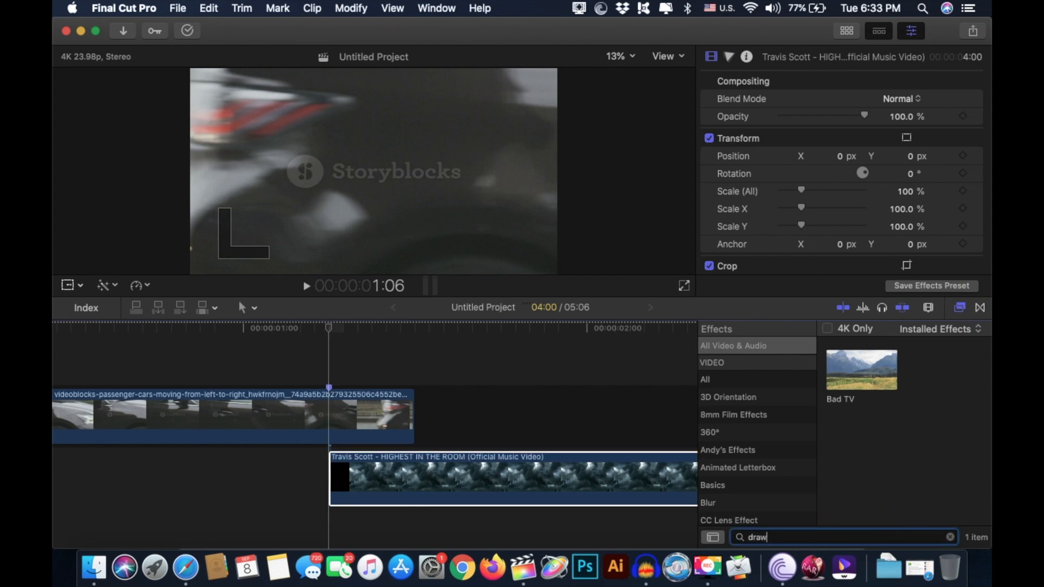
{"action": "left_click", "coordinate": [858, 376]}
{"action": "mouse_move", "coordinate": [857, 376]}
{"action": "left_mouse_down"}
{"action": "mouse_move", "coordinate": [333, 427]}
{"action": "mouse_move", "coordinate": [349, 421]}
{"action": "left_mouse_up"}
Step: At 1:07 and 12.5% viewer zoom, draw a closed mask around the background behind the car's rear edge and invert the mask
{"action": "left_click_drag", "start_coordinate": [373, 306], "coordinate": [373, 379]}
{"action": "left_click", "coordinate": [624, 57]}
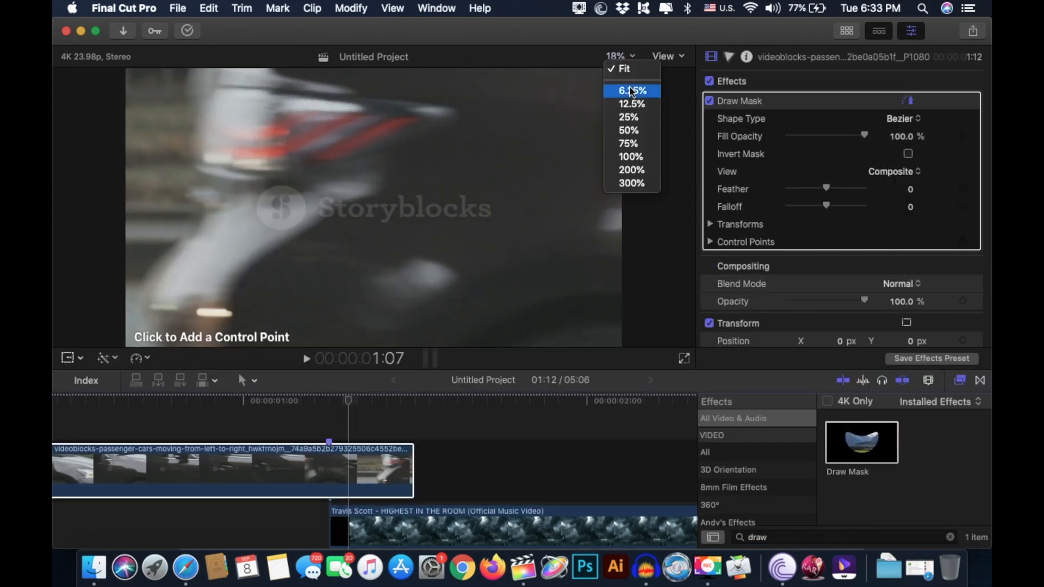
{"action": "left_click", "coordinate": [630, 103]}
{"action": "left_click", "coordinate": [218, 308]}
{"action": "left_click", "coordinate": [209, 275]}
{"action": "left_click", "coordinate": [223, 253]}
{"action": "left_click", "coordinate": [247, 225]}
{"action": "left_click", "coordinate": [246, 192]}
{"action": "left_click", "coordinate": [248, 143]}
{"action": "left_click", "coordinate": [260, 113]}
{"action": "left_click", "coordinate": [178, 102]}
{"action": "left_click", "coordinate": [171, 310]}
{"action": "left_click", "coordinate": [218, 308]}
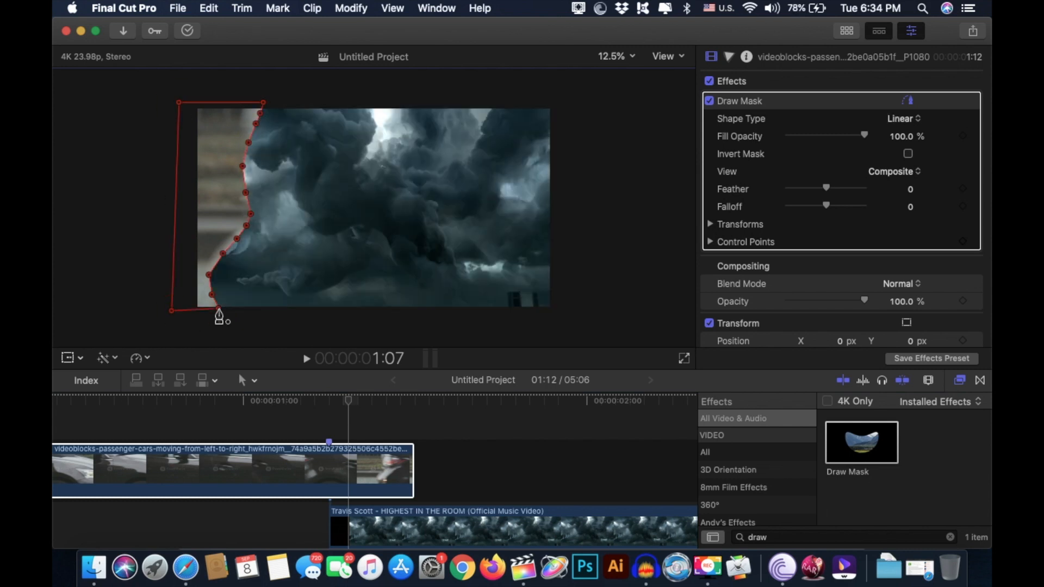
{"action": "left_click", "coordinate": [908, 154]}
Step: Go back to 1:06 and move the whole mask just outside the frame, behind the car's rear edge
{"action": "left_click", "coordinate": [344, 402]}
{"action": "left_click_drag", "start_coordinate": [343, 402], "coordinate": [329, 402]}
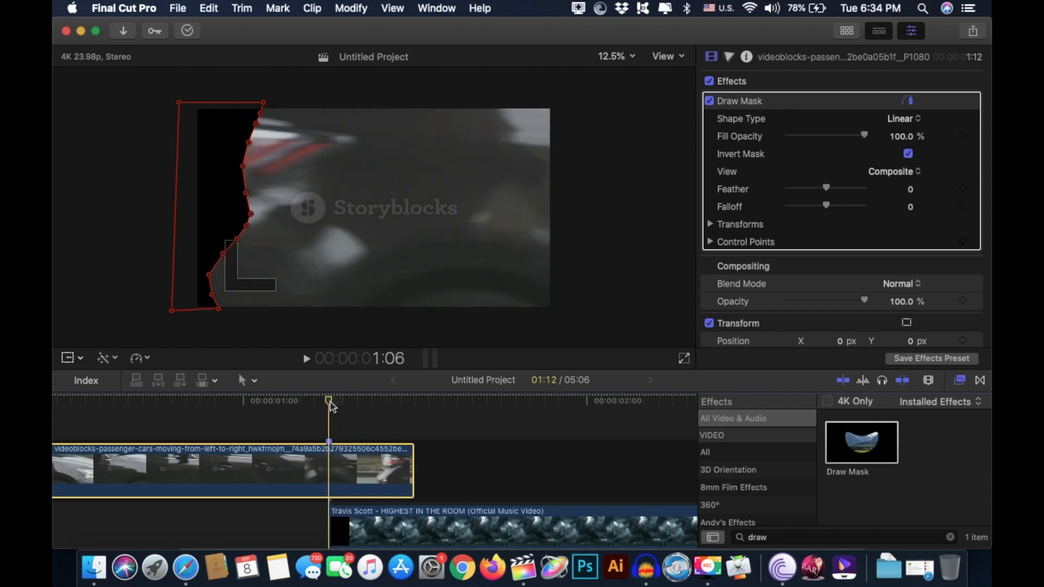
{"action": "left_click", "coordinate": [213, 218]}
{"action": "left_click_drag", "start_coordinate": [212, 218], "coordinate": [147, 228]}
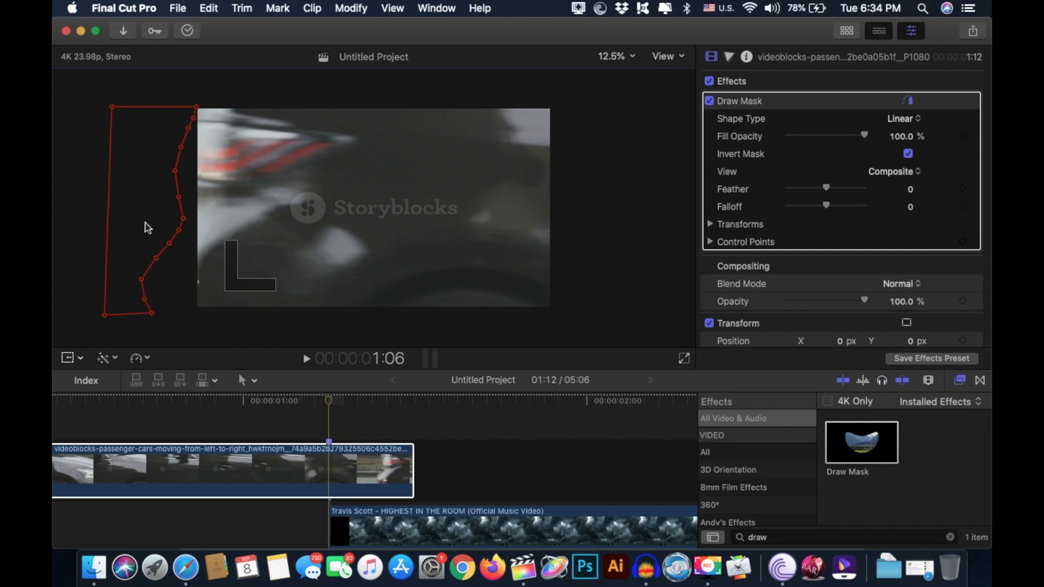
Step: Add keyframes for the mask's Transforms and Control Points at 1:06
{"action": "right_click", "coordinate": [743, 223]}
{"action": "left_click", "coordinate": [772, 269]}
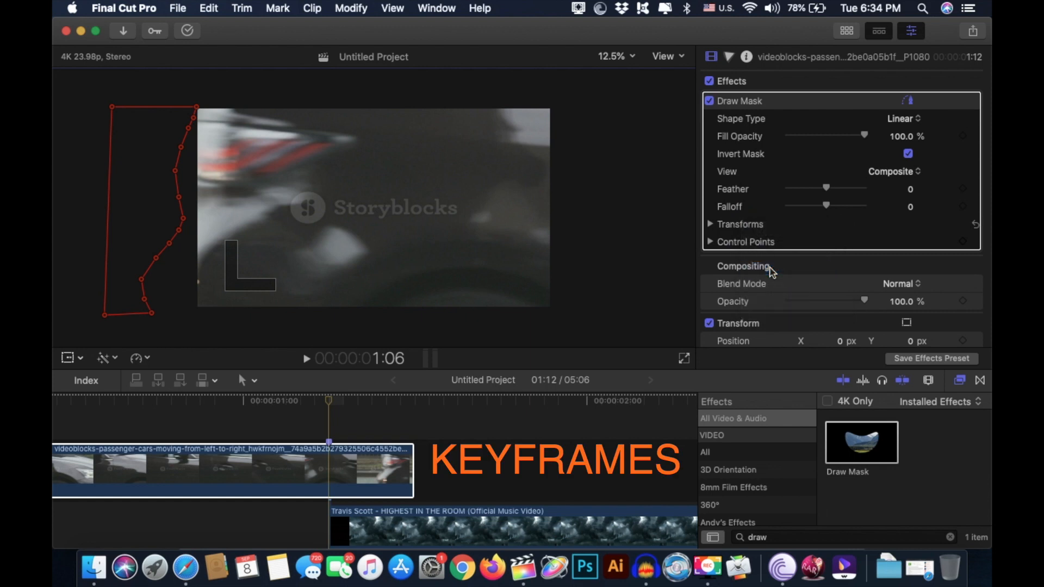
{"action": "right_click", "coordinate": [741, 246]}
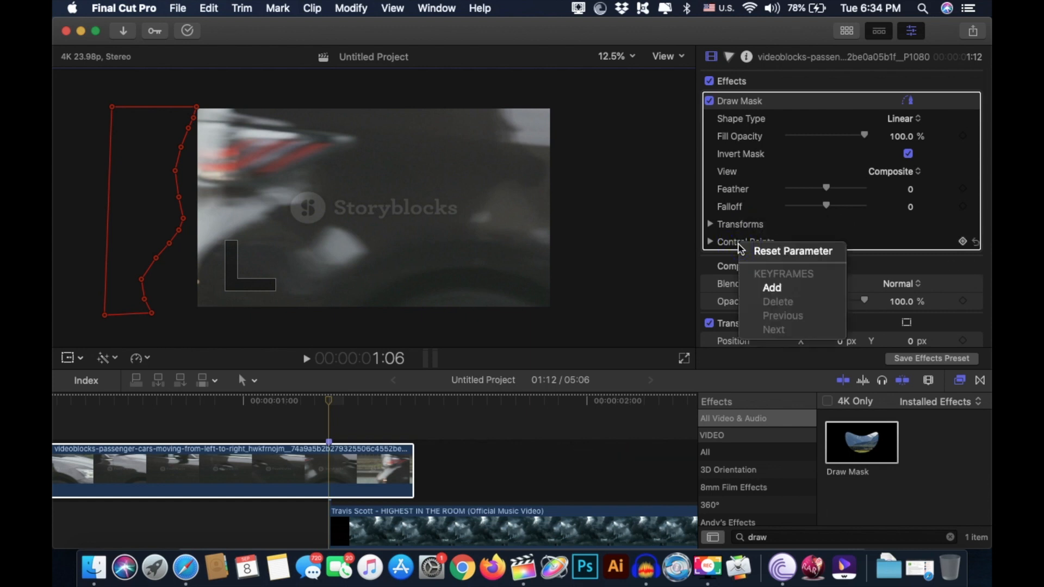
{"action": "left_click", "coordinate": [772, 287]}
Step: Move the mask to follow the car's rear edge at 1:07 and 1:08, extending its trailing corners beyond the frame
{"action": "left_click", "coordinate": [331, 408]}
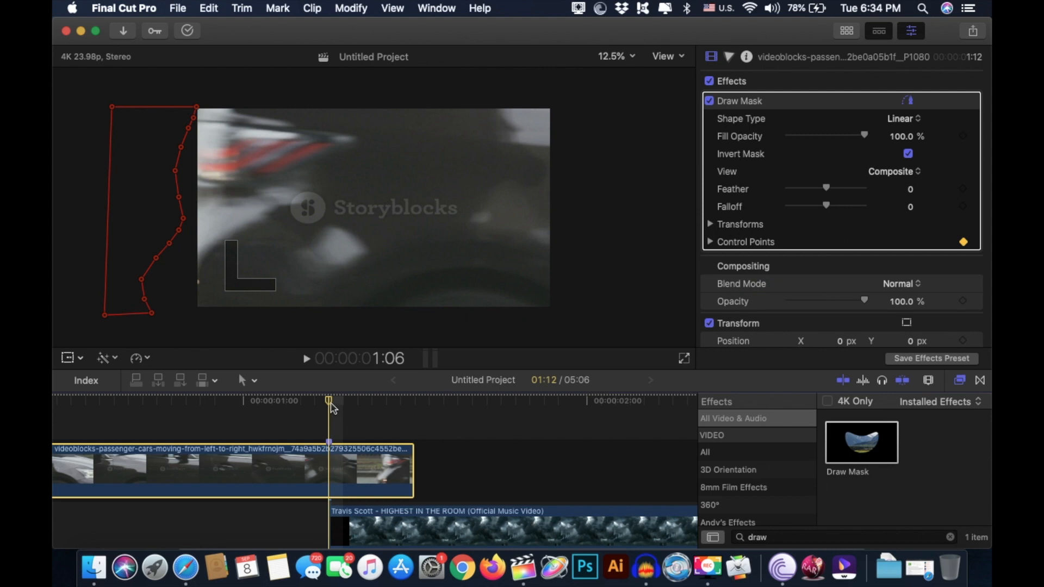
{"action": "key", "text": "Right"}
{"action": "left_click_drag", "start_coordinate": [144, 230], "coordinate": [210, 228]}
{"action": "key", "text": "Right"}
{"action": "left_click_drag", "start_coordinate": [216, 205], "coordinate": [287, 204]}
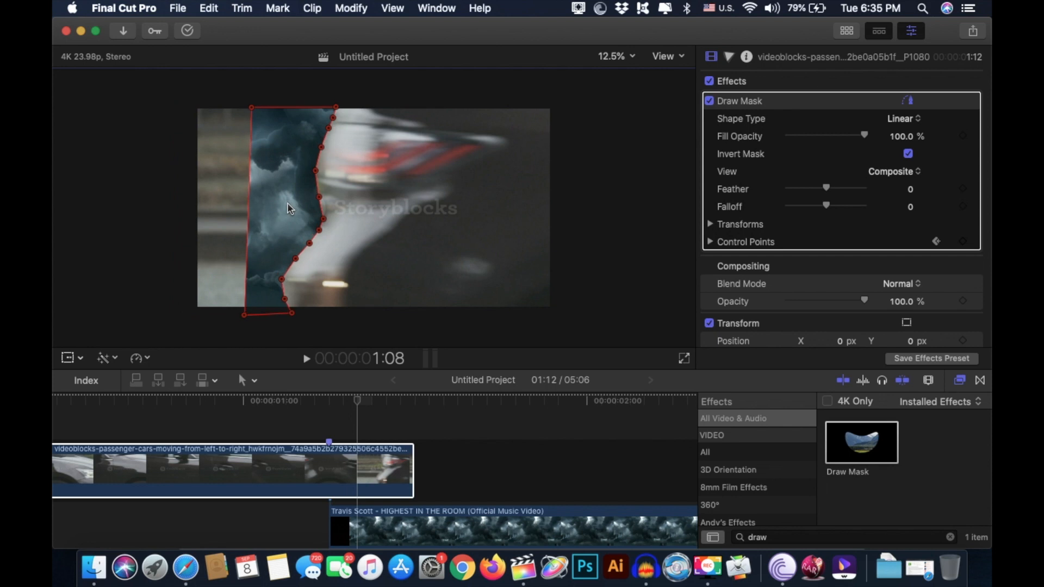
{"action": "left_click_drag", "start_coordinate": [250, 104], "coordinate": [147, 102]}
{"action": "left_click_drag", "start_coordinate": [244, 312], "coordinate": [141, 322]}
Step: Advance the mask with the car's rear edge frame by frame from 1:09 to 1:11, stretching its trailing corners outside the frame
{"action": "key", "text": "Right"}
{"action": "left_click_drag", "start_coordinate": [192, 205], "coordinate": [261, 204]}
{"action": "left_click_drag", "start_coordinate": [213, 83], "coordinate": [152, 93]}
{"action": "left_click_drag", "start_coordinate": [211, 322], "coordinate": [148, 329]}
{"action": "key", "text": "Right"}
{"action": "left_click_drag", "start_coordinate": [154, 216], "coordinate": [236, 214]}
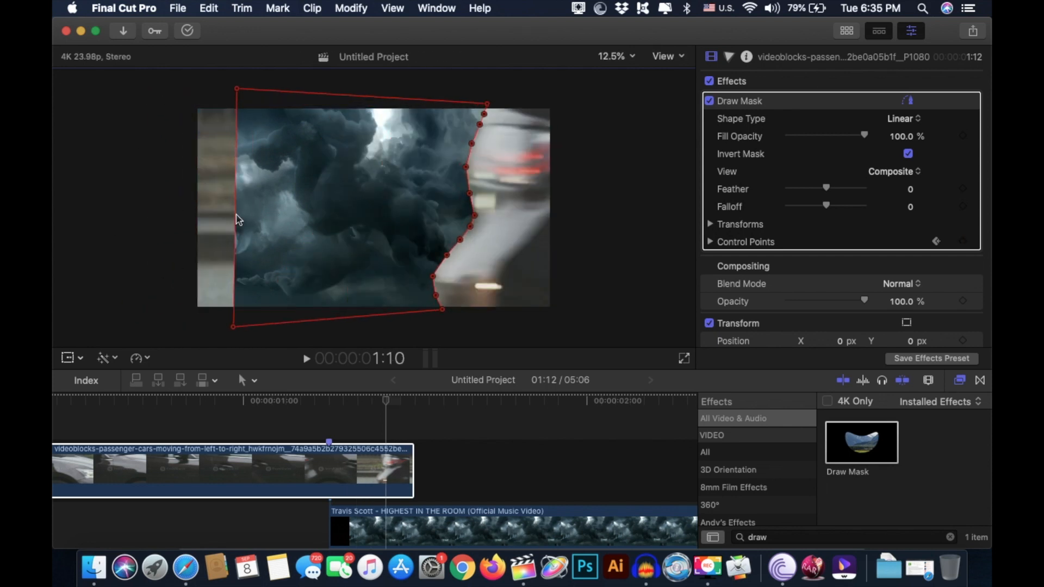
{"action": "left_click_drag", "start_coordinate": [236, 89], "coordinate": [166, 96]}
{"action": "left_click_drag", "start_coordinate": [234, 327], "coordinate": [163, 331]}
{"action": "key", "text": "Right"}
{"action": "left_click_drag", "start_coordinate": [272, 213], "coordinate": [355, 212]}
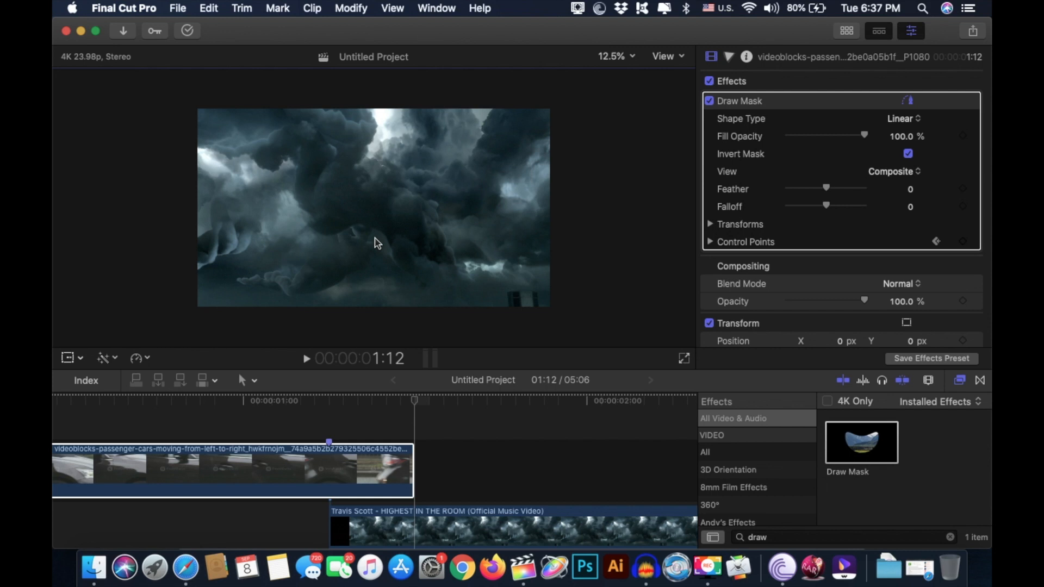
Step: Split the car clip at 1:06 and delete the Draw Mask effect from its first part
{"action": "left_click_drag", "start_coordinate": [416, 403], "coordinate": [331, 406]}
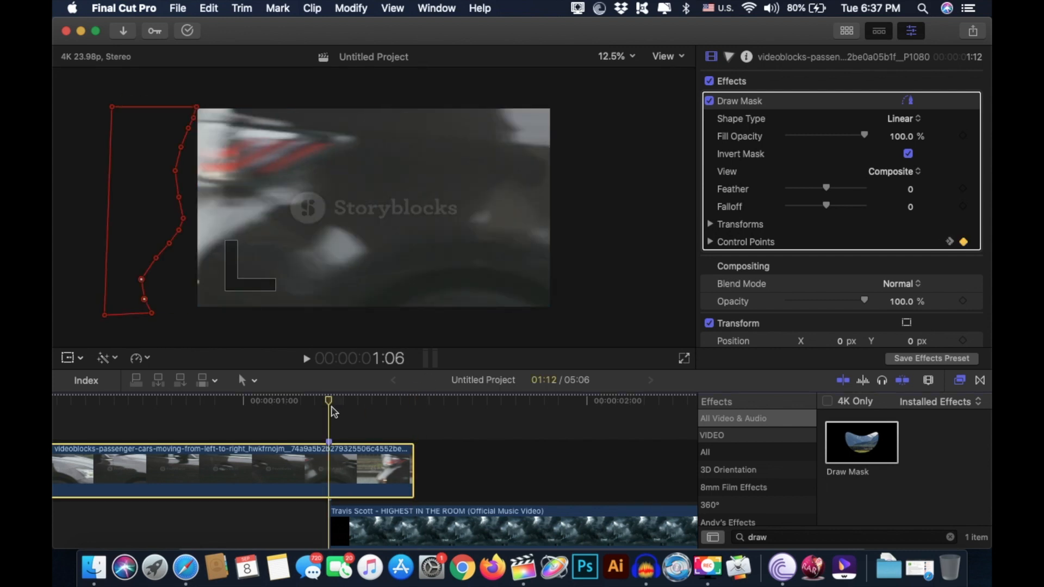
{"action": "key", "text": "super+b"}
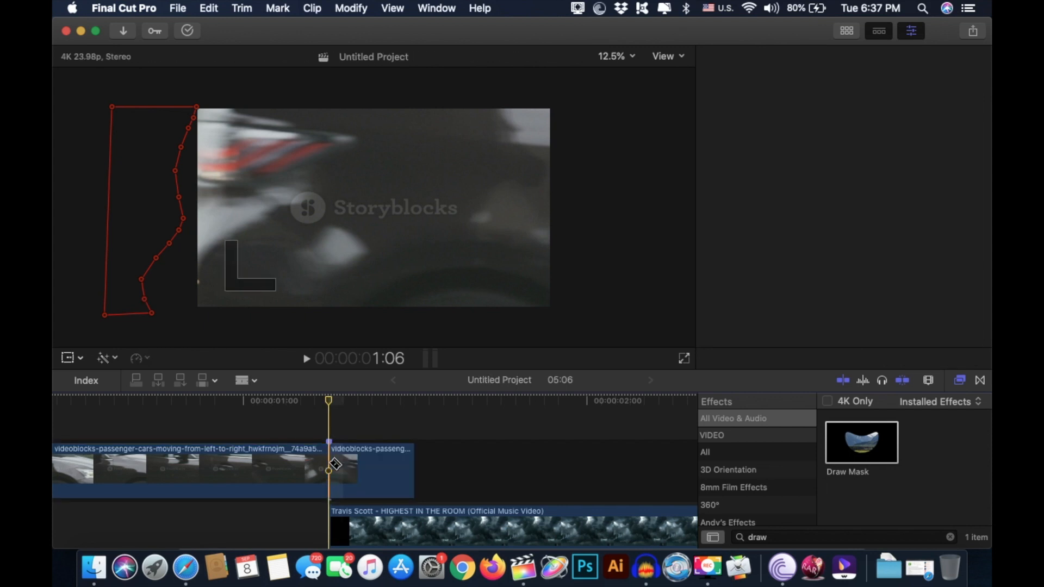
{"action": "left_click", "coordinate": [281, 478]}
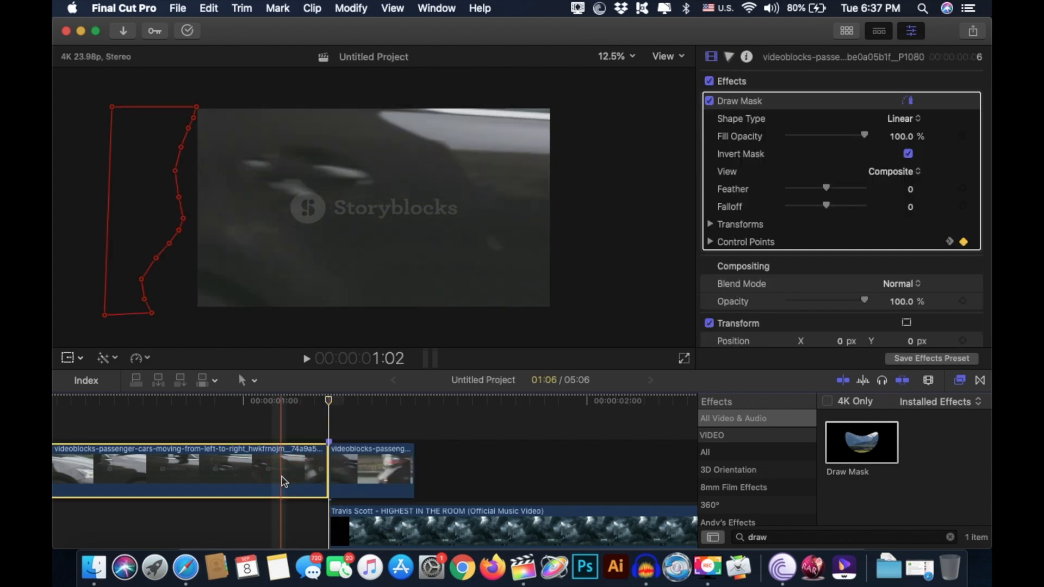
{"action": "left_click", "coordinate": [826, 104]}
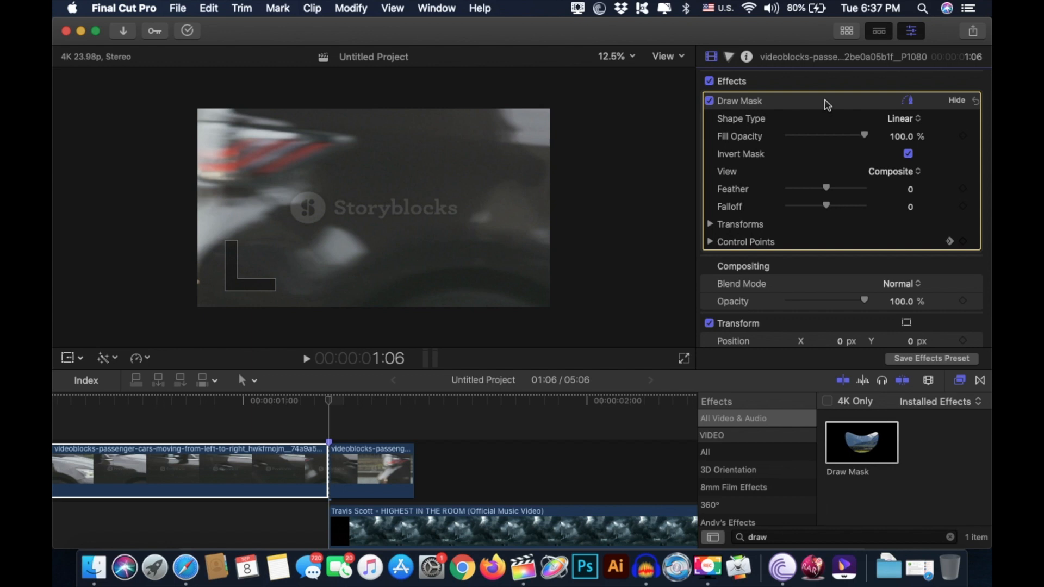
{"action": "key", "text": "BackSpace"}
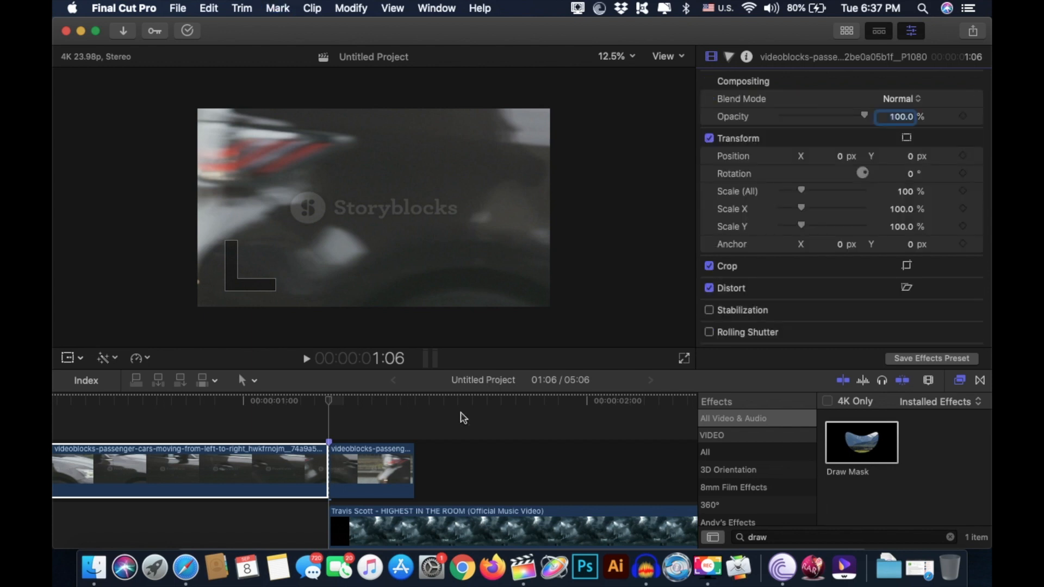
Step: Close the effects browser and set the viewer zoom to Fit
{"action": "left_click", "coordinate": [960, 380]}
{"action": "left_click", "coordinate": [616, 56]}
{"action": "left_click", "coordinate": [617, 68]}
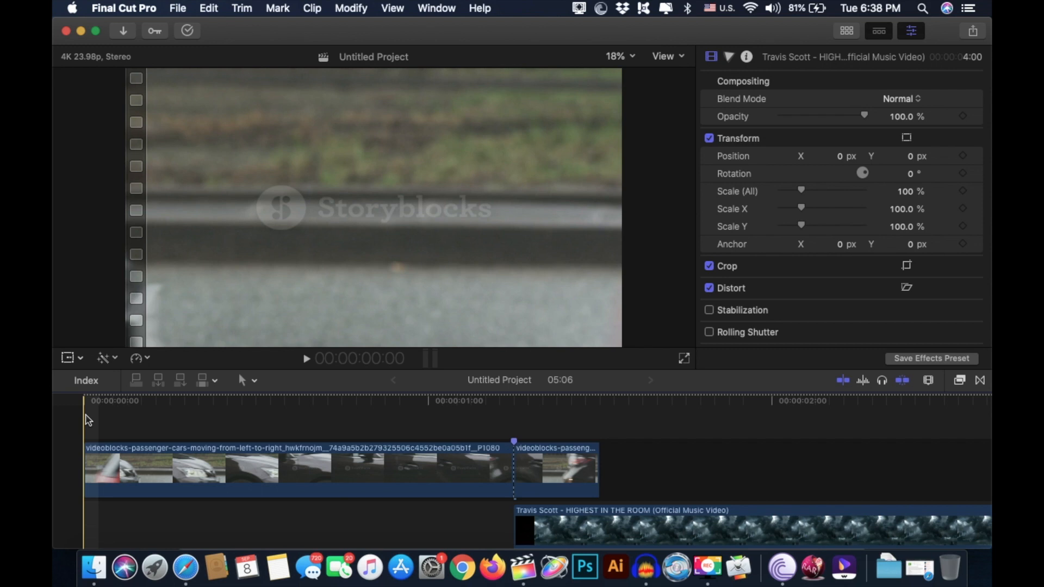
Step: Hide the Draw Mask outline on the second car clip and set the mask's Feather to 100 and Falloff to 87
{"action": "key", "text": "space"}
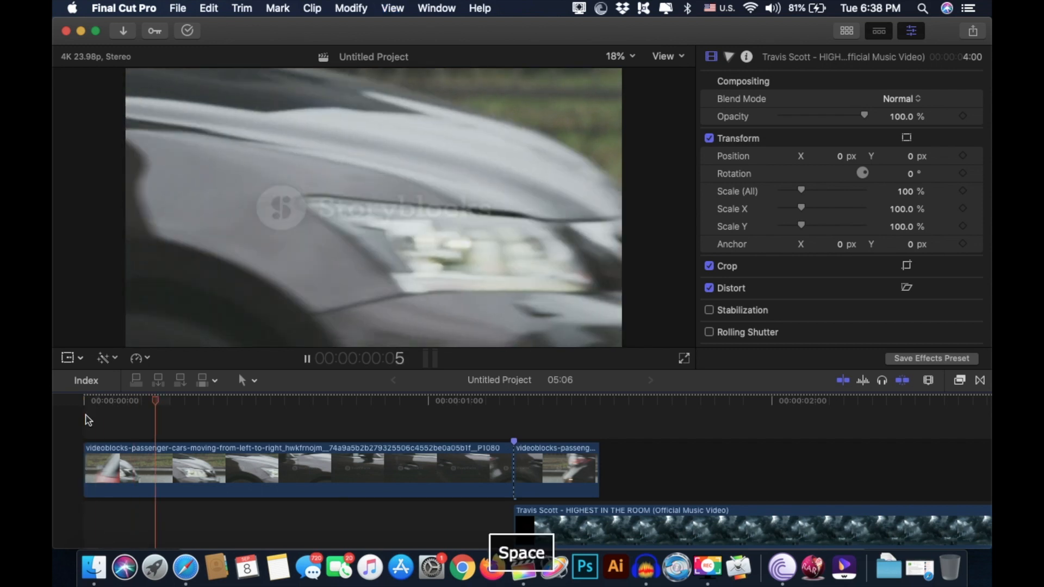
{"action": "key", "text": "space"}
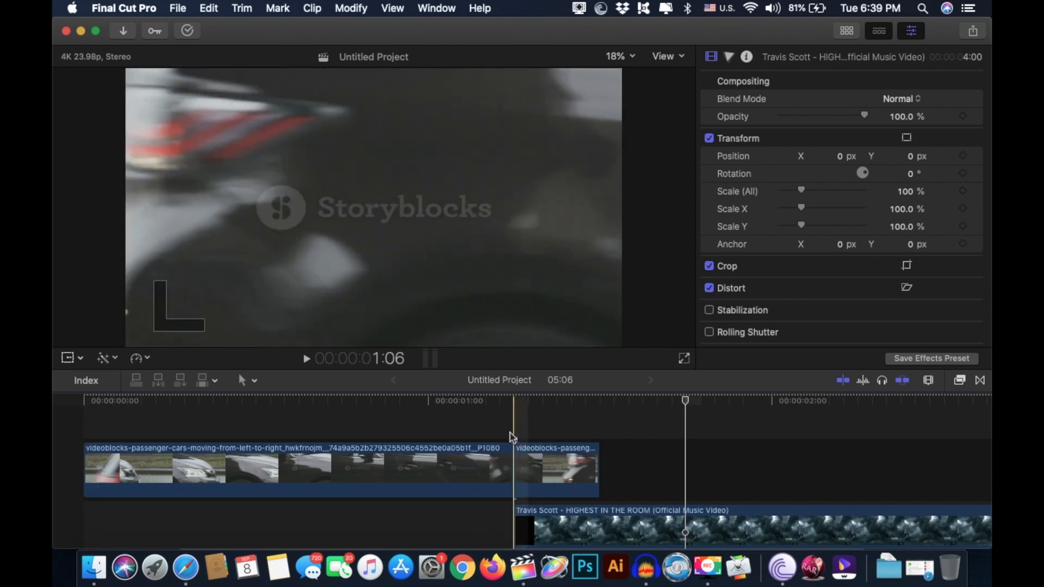
{"action": "left_click", "coordinate": [529, 461]}
{"action": "left_click", "coordinate": [556, 416]}
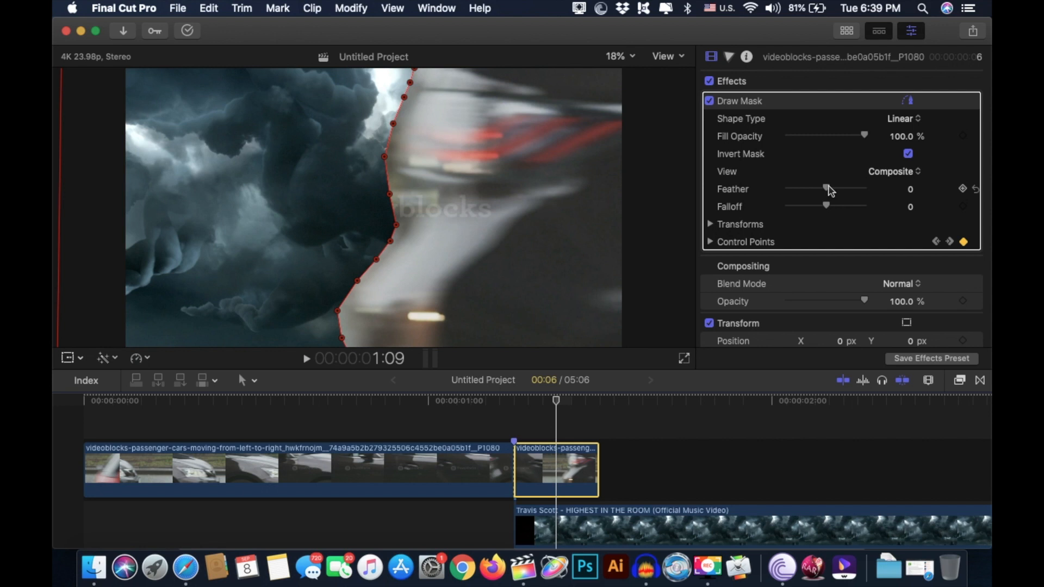
{"action": "left_click", "coordinate": [911, 101]}
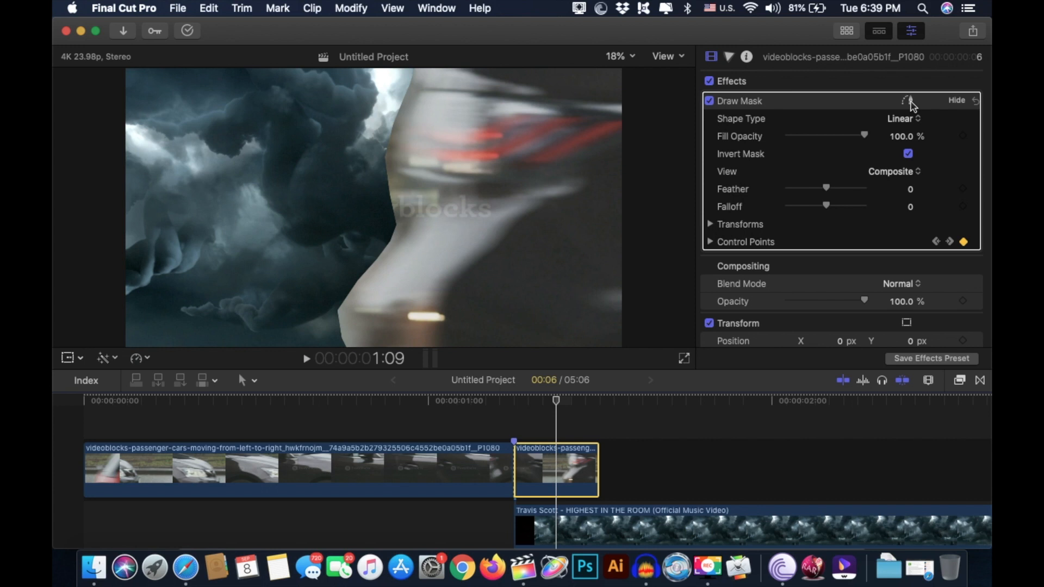
{"action": "left_click_drag", "start_coordinate": [824, 189], "coordinate": [872, 192]}
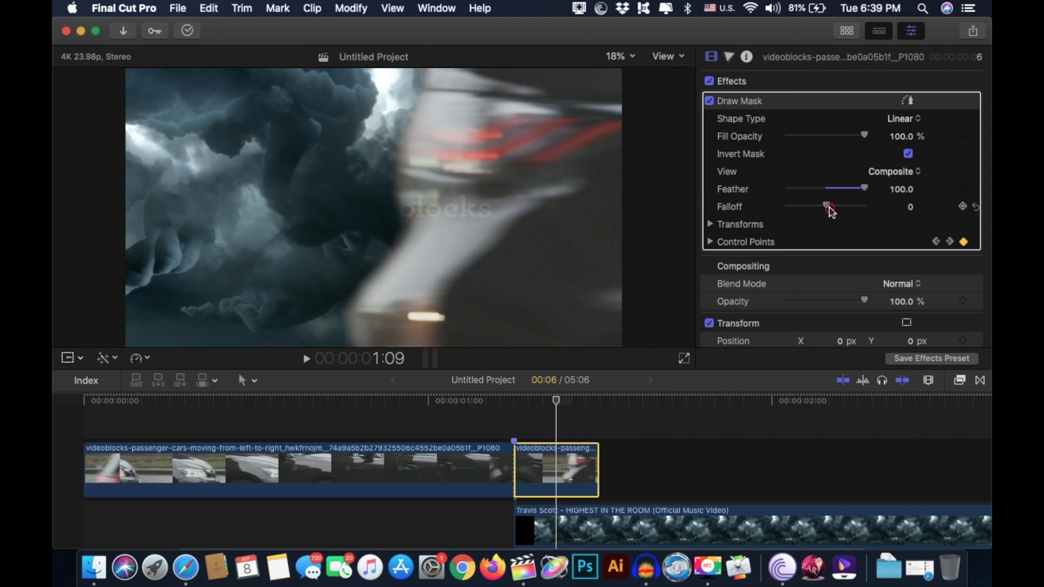
{"action": "left_click_drag", "start_coordinate": [827, 207], "coordinate": [841, 225]}
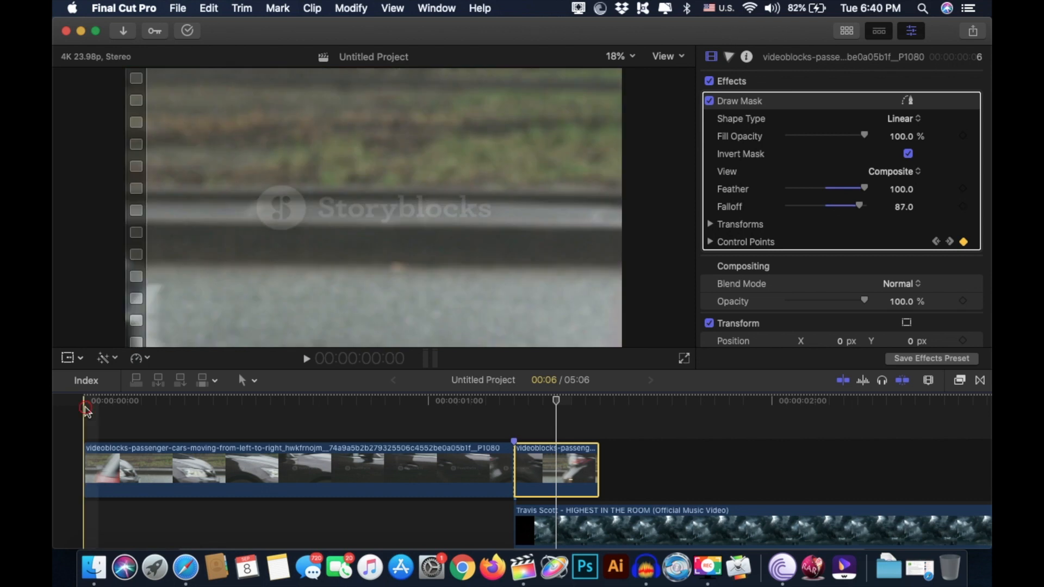
Step: Play the car transition from the start to check the softened mask edge
{"action": "left_click", "coordinate": [85, 408]}
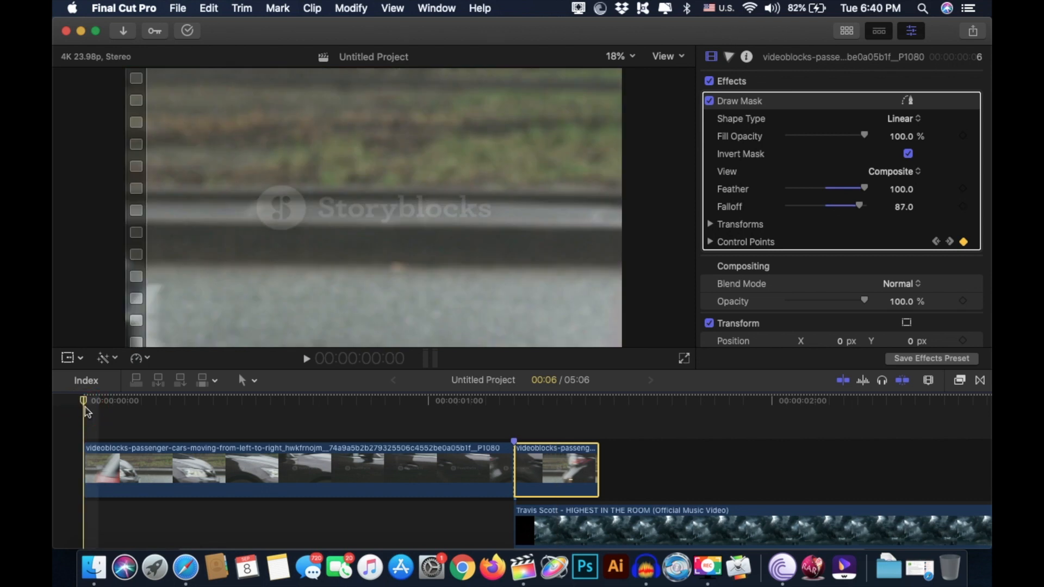
{"action": "key", "text": "space"}
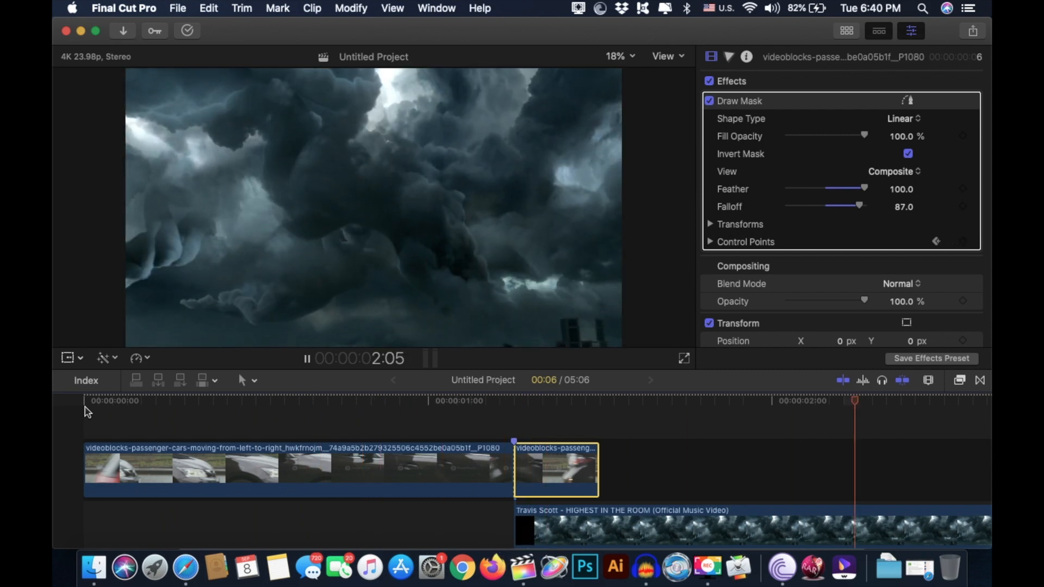
{"action": "key", "text": "space"}
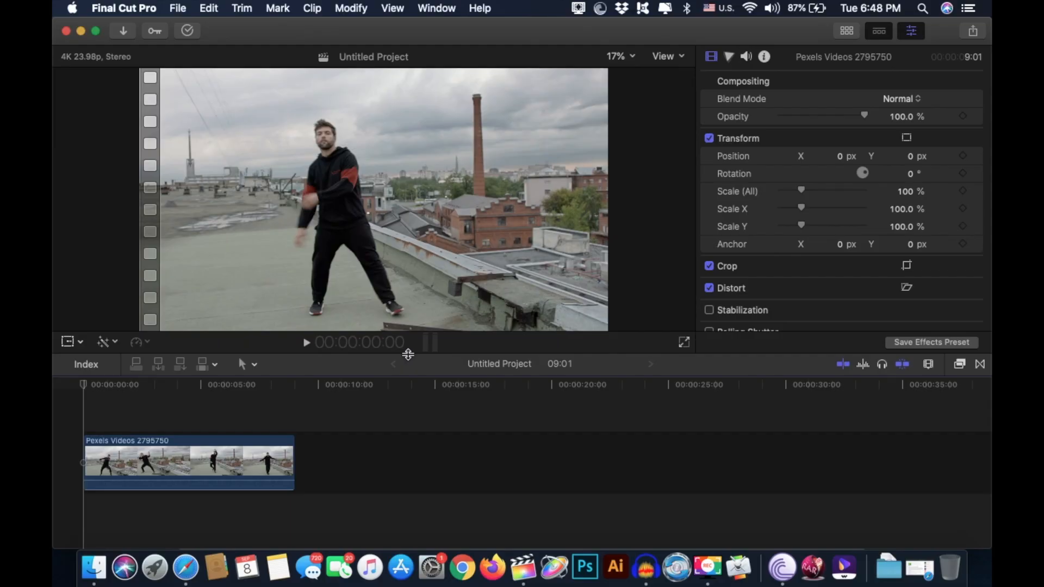
Step: Add a Color Board correction to the rooftop dancer clip
{"action": "left_click", "coordinate": [152, 458]}
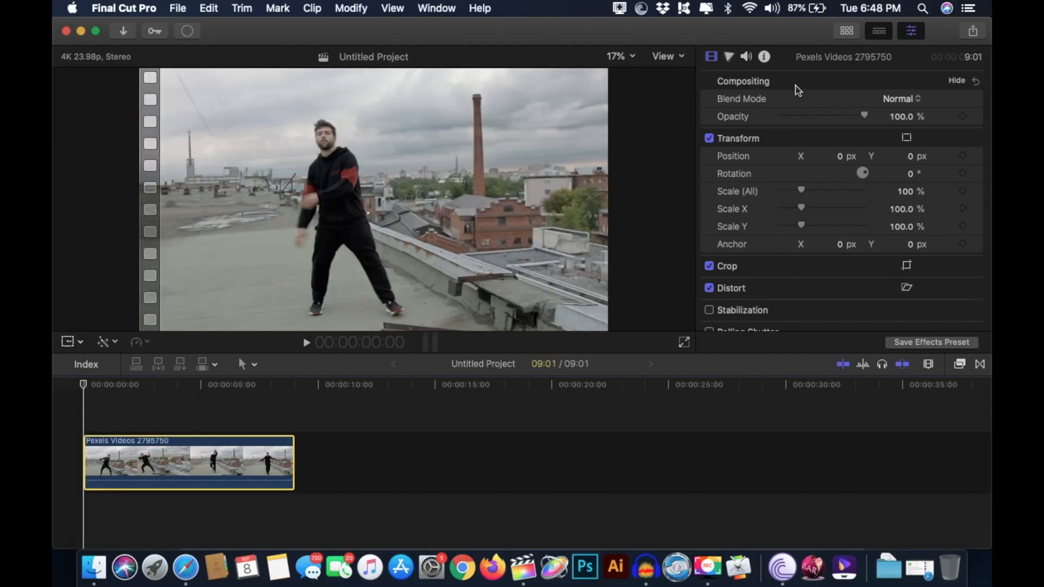
{"action": "left_click", "coordinate": [730, 57]}
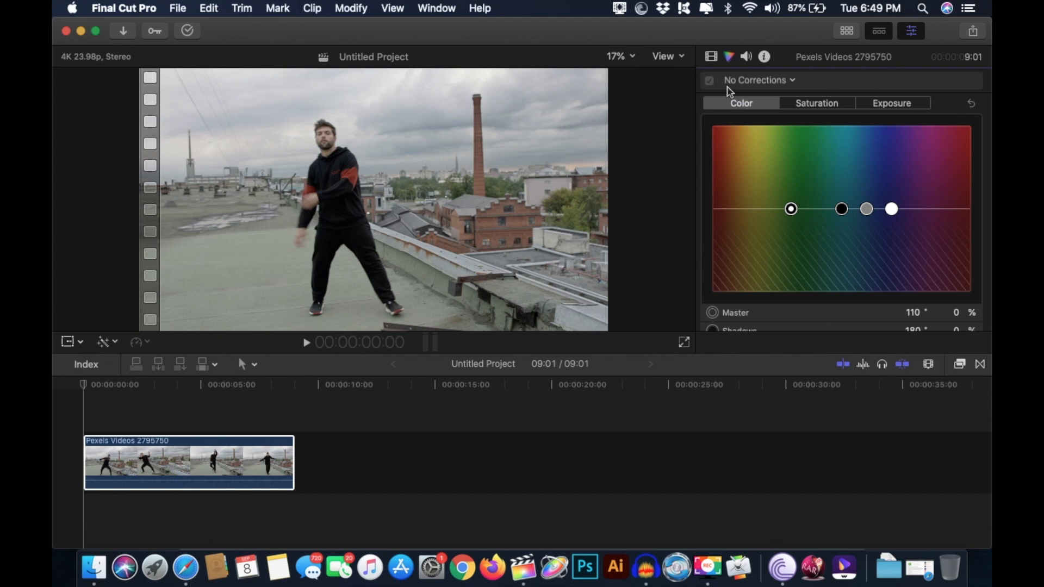
{"action": "left_click", "coordinate": [794, 81]}
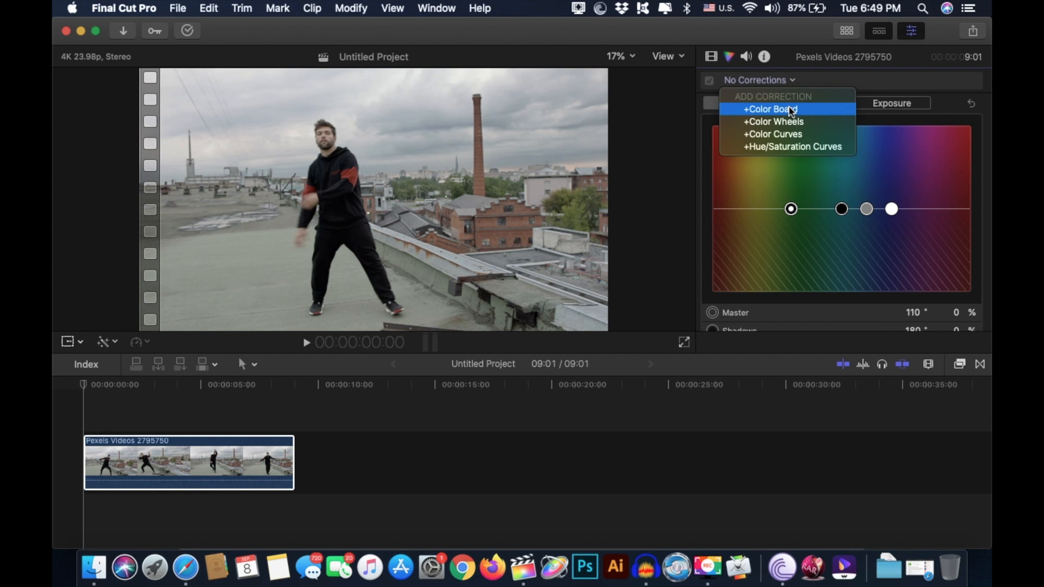
{"action": "left_click", "coordinate": [791, 110]}
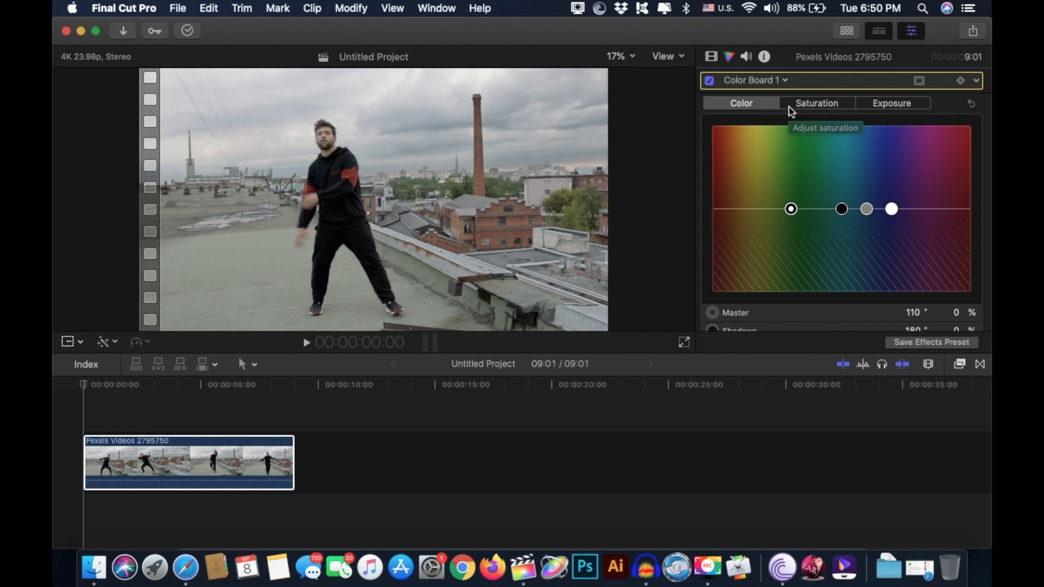
Step: Find the dance move at frame 16 and mark that frame on the clip
{"action": "key", "text": "Right"}
{"action": "key", "text": "Right"}
{"action": "key", "text": "Right"}
{"action": "key", "text": "Right"}
{"action": "key", "text": "Right"}
{"action": "key", "text": "Right"}
{"action": "key", "text": "Right"}
{"action": "key", "text": "Right"}
{"action": "key", "text": "Right"}
{"action": "key", "text": "Right"}
{"action": "key", "text": "Right"}
{"action": "key", "text": "Right"}
{"action": "key", "text": "Right"}
{"action": "key", "text": "Right"}
{"action": "key", "text": "Right"}
{"action": "key", "text": "Right"}
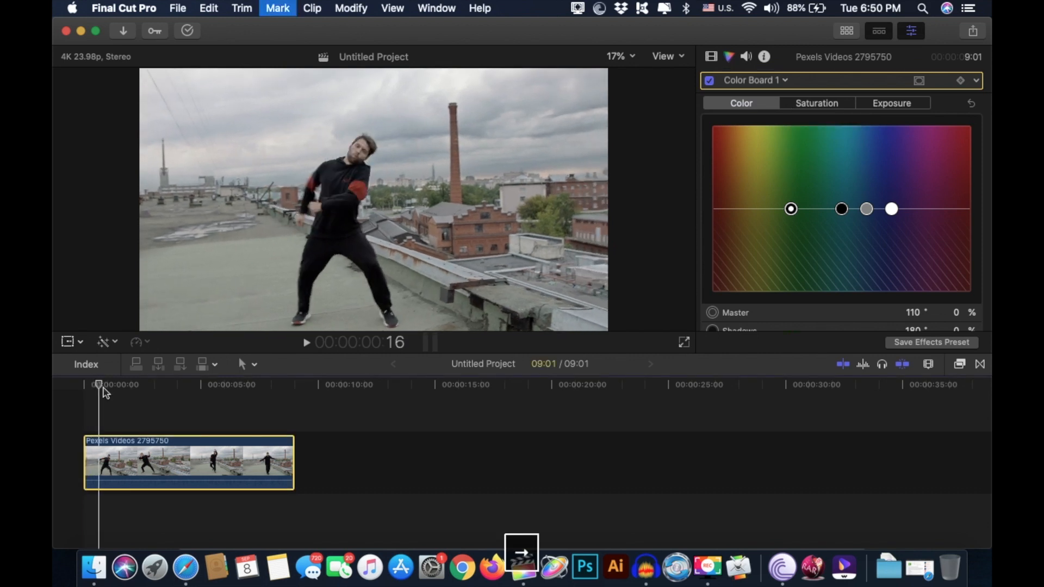
{"action": "key", "text": "Left"}
{"action": "key", "text": "Left"}
{"action": "key", "text": "Left"}
{"action": "key", "text": "Left"}
{"action": "key", "text": "Right"}
{"action": "key", "text": "Right"}
{"action": "key", "text": "Right"}
{"action": "key", "text": "Right"}
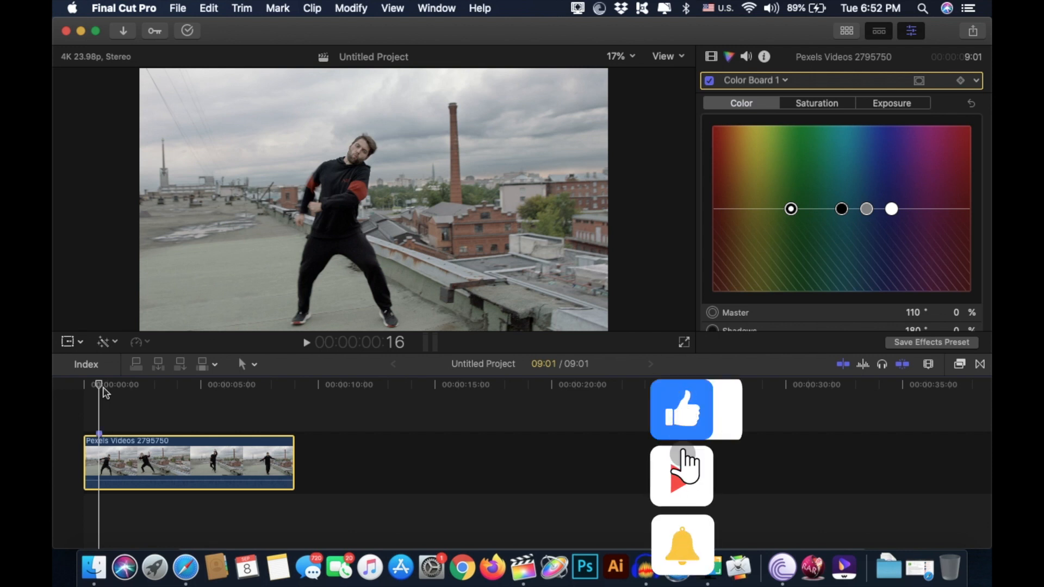
Step: Add a Color Board keyframe at frame 15, one frame before the marker
{"action": "key", "text": "super+equal"}
{"action": "scroll", "coordinate": [103, 392], "scroll_direction": "left", "scroll_amount": 5}
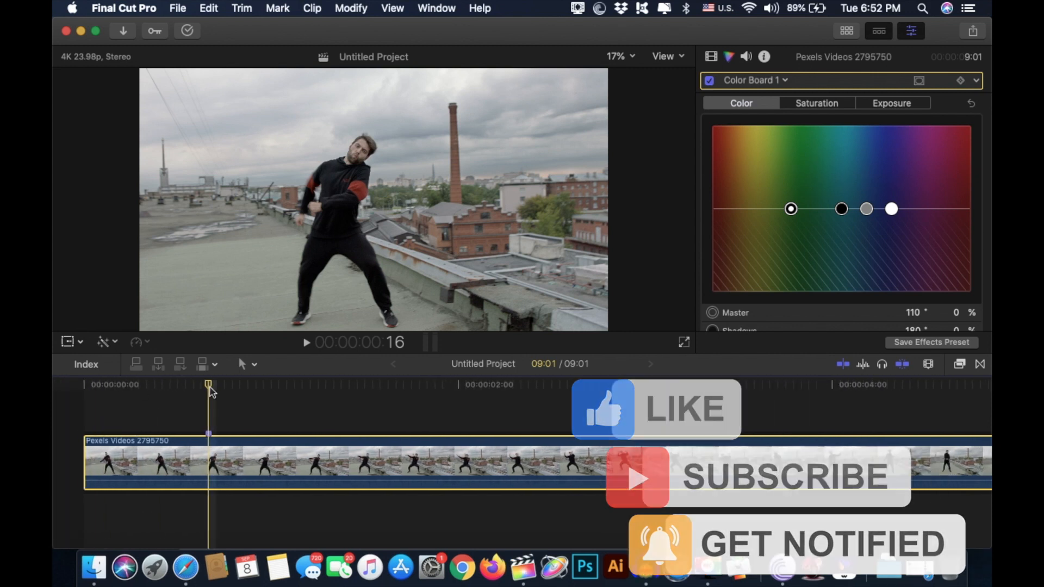
{"action": "key", "text": "Left"}
{"action": "key", "text": "Left"}
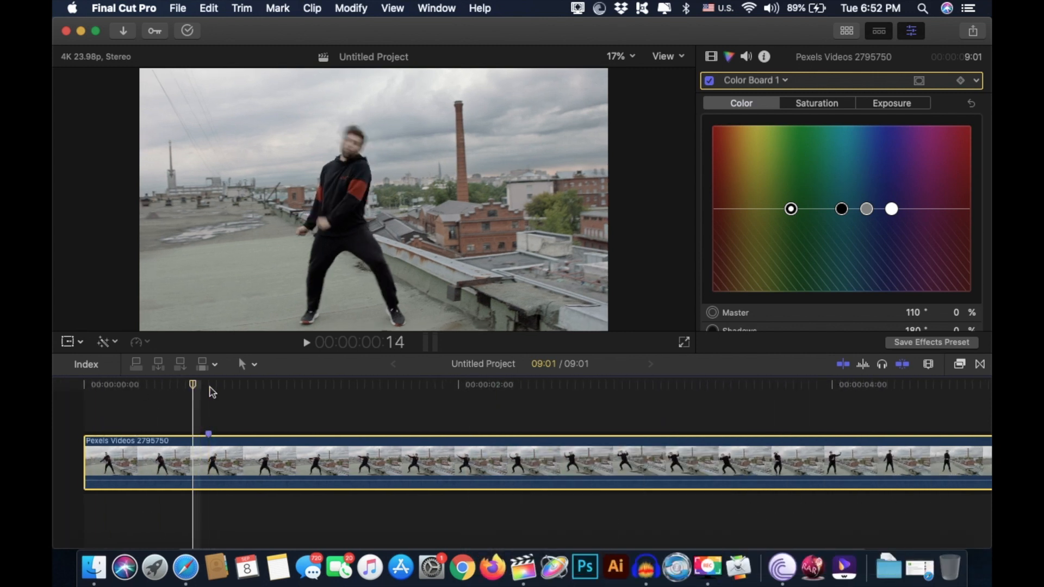
{"action": "key", "text": "Right"}
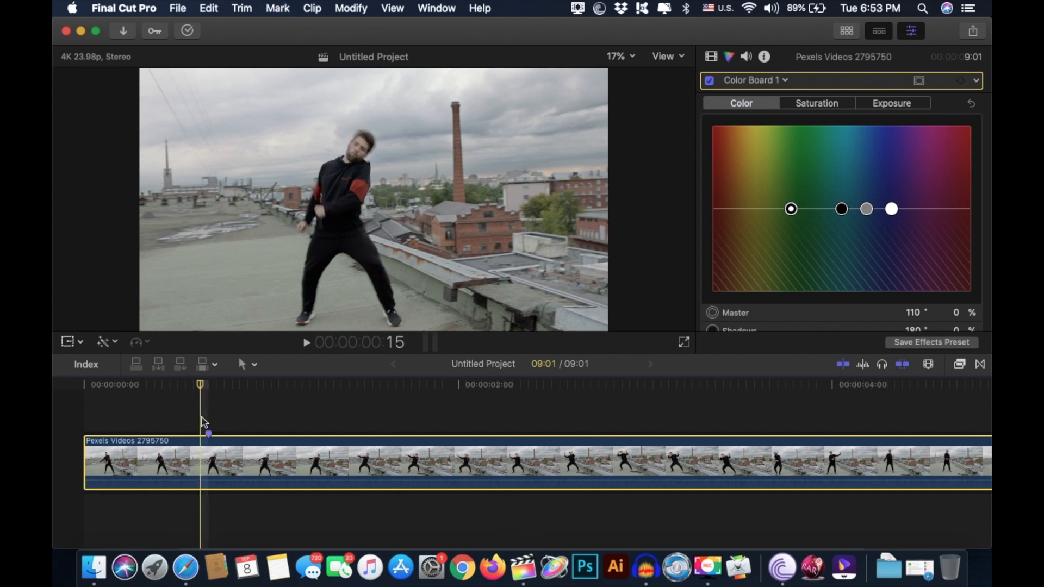
{"action": "left_click", "coordinate": [960, 81]}
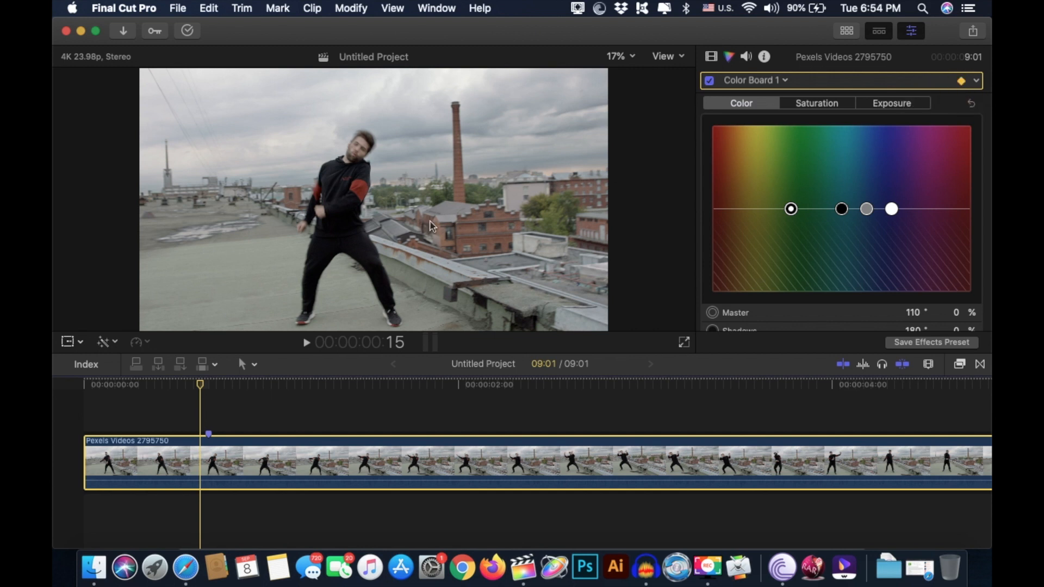
Step: At the marker on frame 16, add a color mask to the Color Board and sample the dancer's black sweatshirt
{"action": "left_click", "coordinate": [201, 385]}
{"action": "left_click_drag", "start_coordinate": [202, 385], "coordinate": [208, 386]}
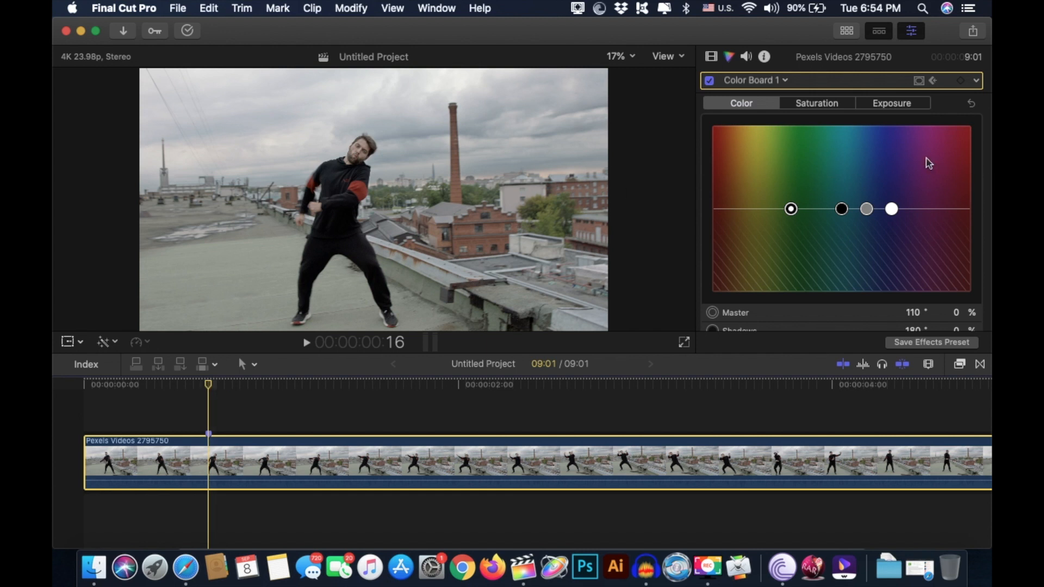
{"action": "left_click", "coordinate": [924, 86]}
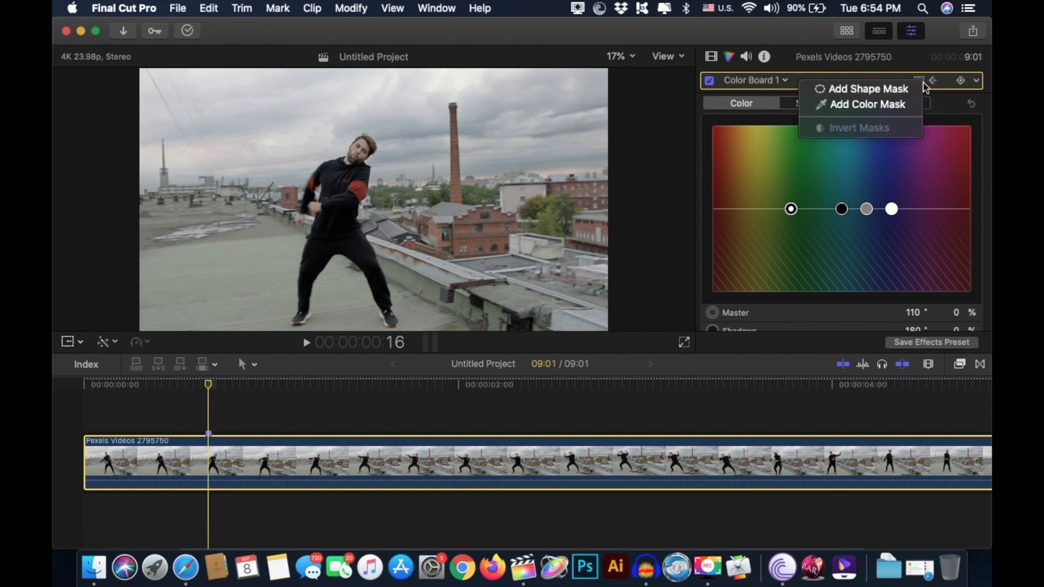
{"action": "left_click", "coordinate": [898, 105]}
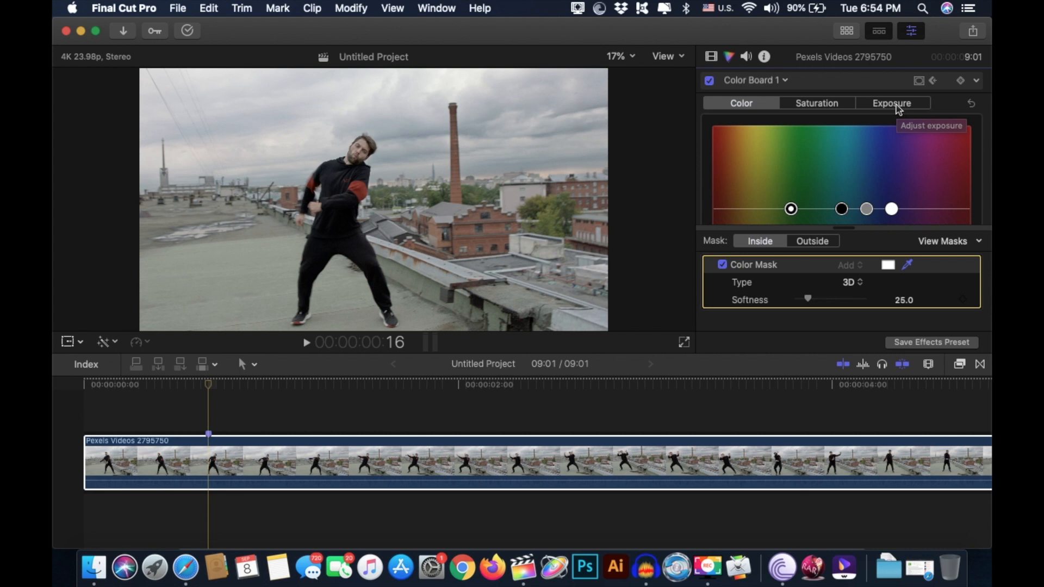
{"action": "left_click", "coordinate": [316, 238]}
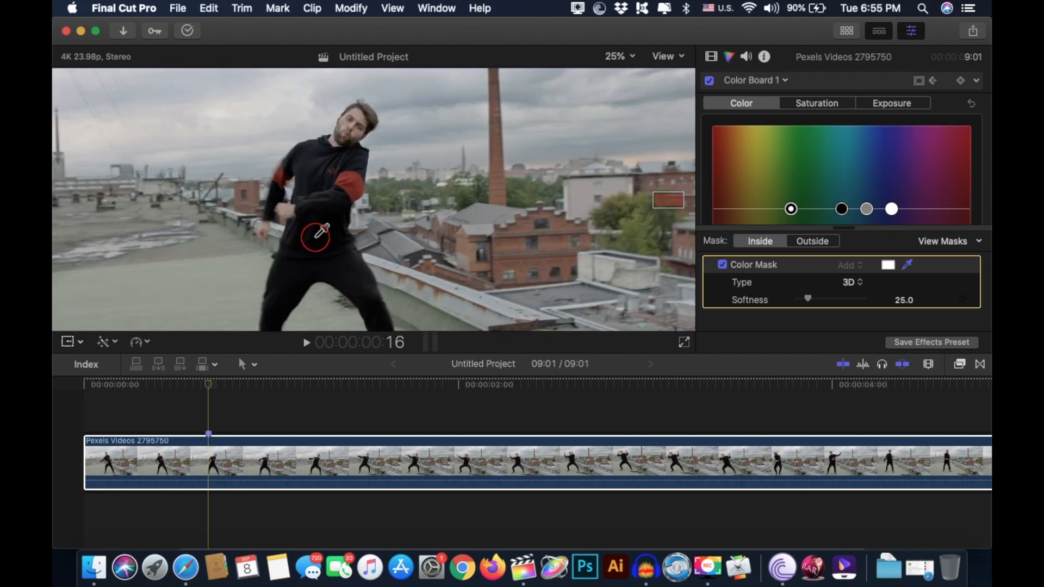
{"action": "left_click_drag", "start_coordinate": [315, 237], "coordinate": [321, 237]}
{"action": "left_click", "coordinate": [620, 56]}
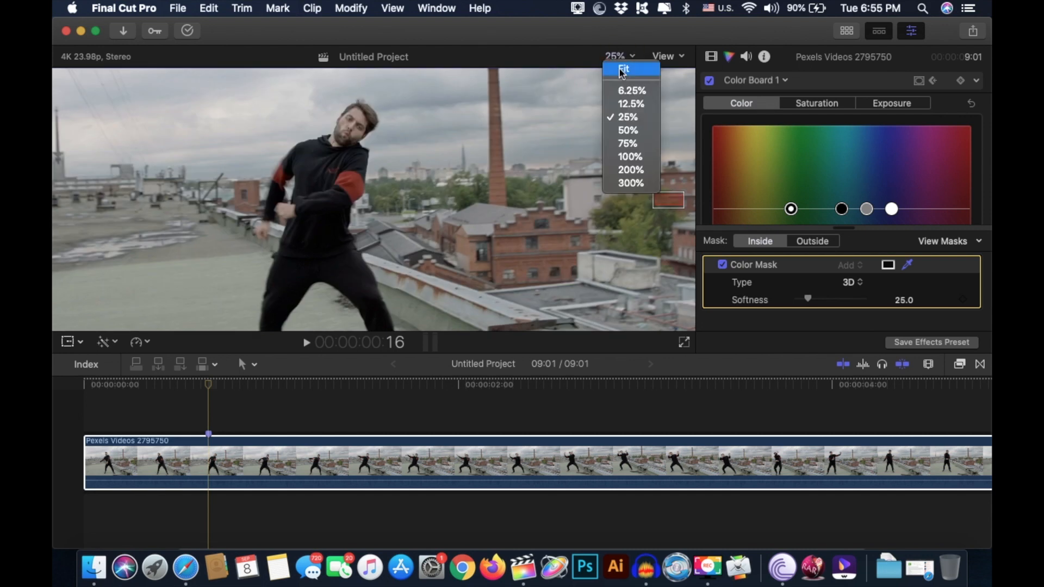
{"action": "left_click", "coordinate": [625, 69]}
Step: Shift the Color Board's color controls to green and extend the color mask over the uncovered chest of the sweatshirt
{"action": "left_click_drag", "start_coordinate": [791, 209], "coordinate": [798, 156]}
{"action": "left_click_drag", "start_coordinate": [866, 209], "coordinate": [809, 228]}
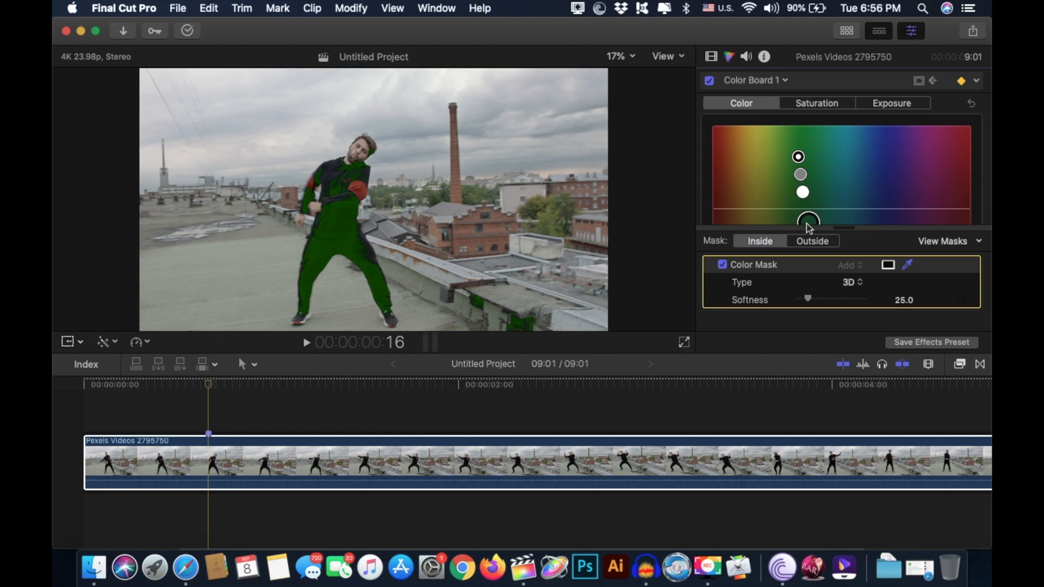
{"action": "left_click", "coordinate": [620, 56]}
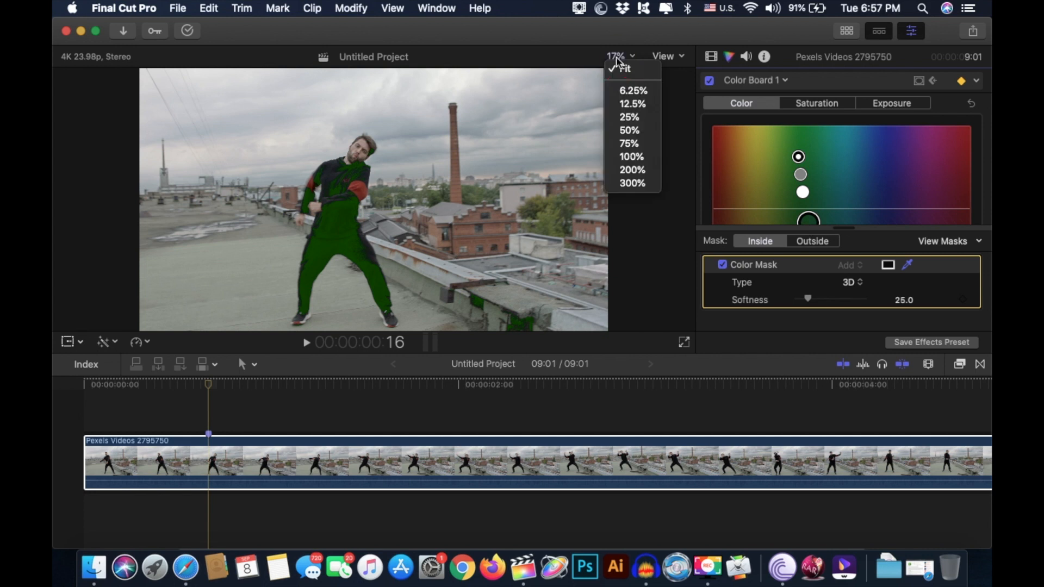
{"action": "left_click", "coordinate": [634, 129]}
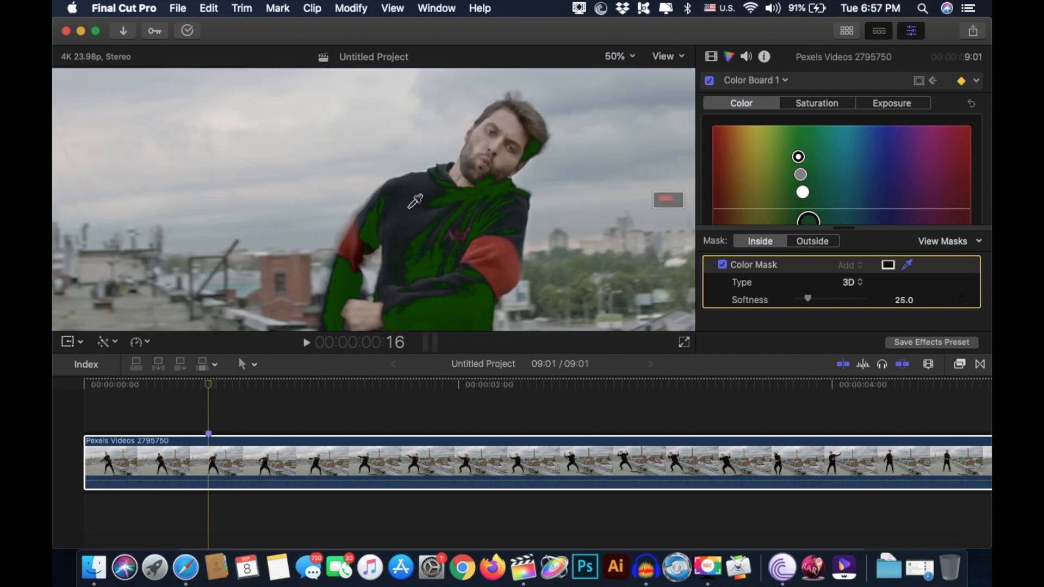
{"action": "left_click", "coordinate": [408, 207]}
{"action": "left_click", "coordinate": [621, 56]}
{"action": "left_click", "coordinate": [617, 70]}
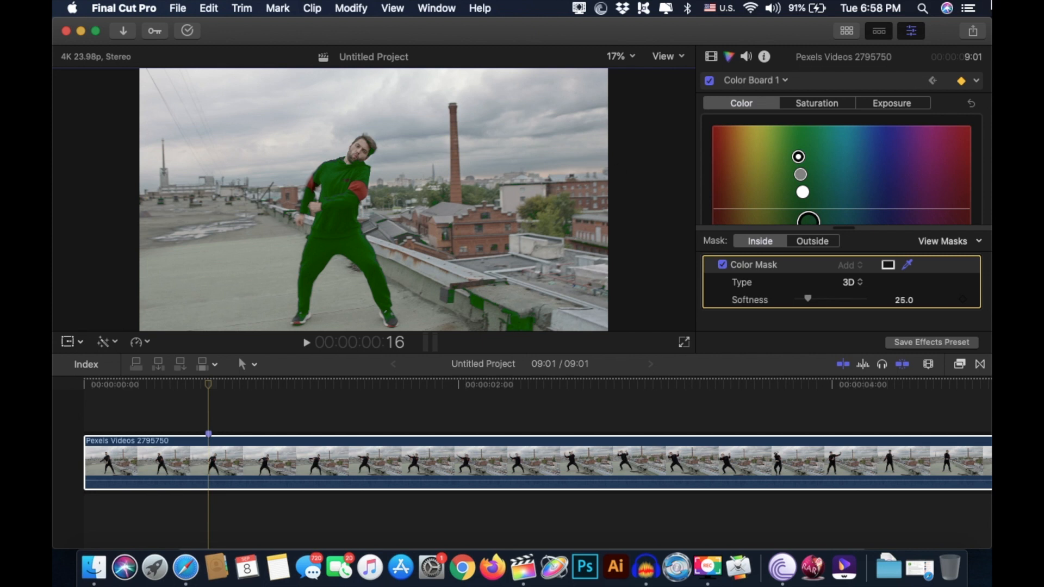
Step: Add a shape mask to the correction and fit it as a rectangle around the dancer's body
{"action": "mouse_move", "coordinate": [918, 88]}
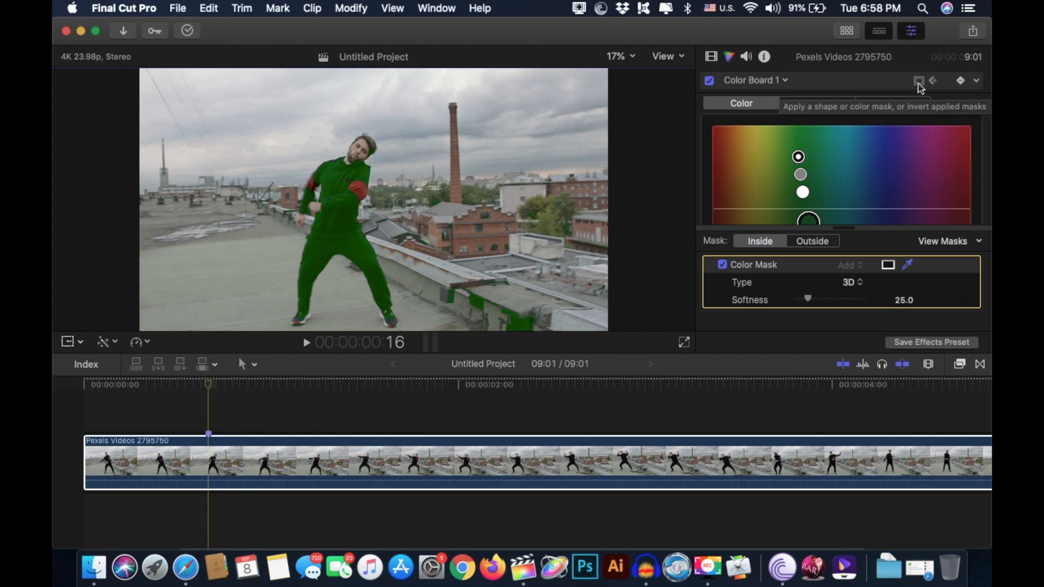
{"action": "left_click", "coordinate": [918, 83]}
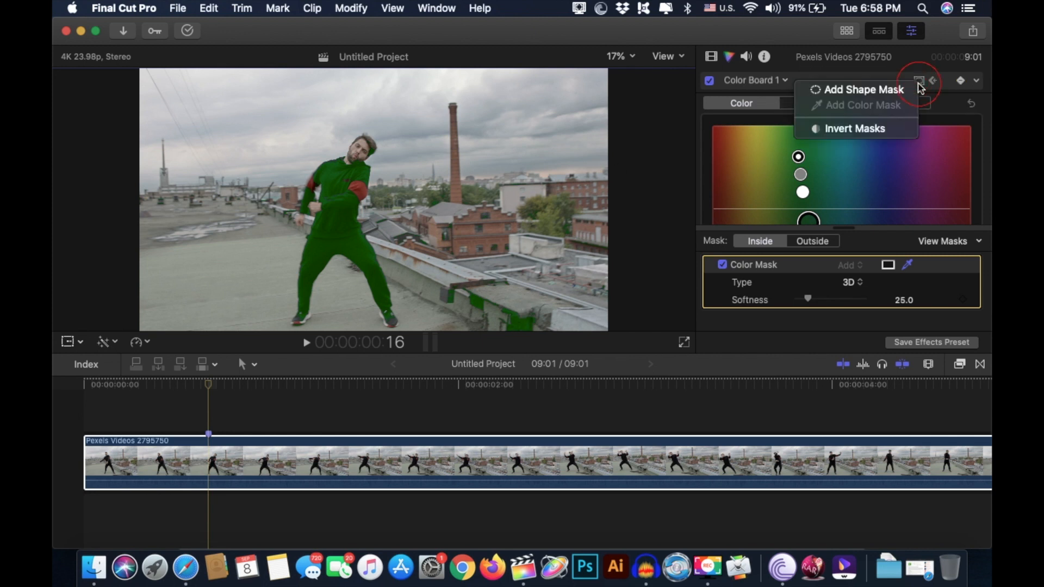
{"action": "left_click", "coordinate": [889, 95]}
{"action": "left_click_drag", "start_coordinate": [373, 199], "coordinate": [346, 224]}
{"action": "left_click_drag", "start_coordinate": [346, 289], "coordinate": [347, 315]}
{"action": "left_click_drag", "start_coordinate": [320, 140], "coordinate": [271, 155]}
{"action": "left_click_drag", "start_coordinate": [347, 314], "coordinate": [346, 288]}
{"action": "mouse_move", "coordinate": [346, 321]}
{"action": "left_mouse_down"}
{"action": "mouse_move", "coordinate": [345, 343]}
{"action": "mouse_move", "coordinate": [340, 330]}
{"action": "left_mouse_up"}
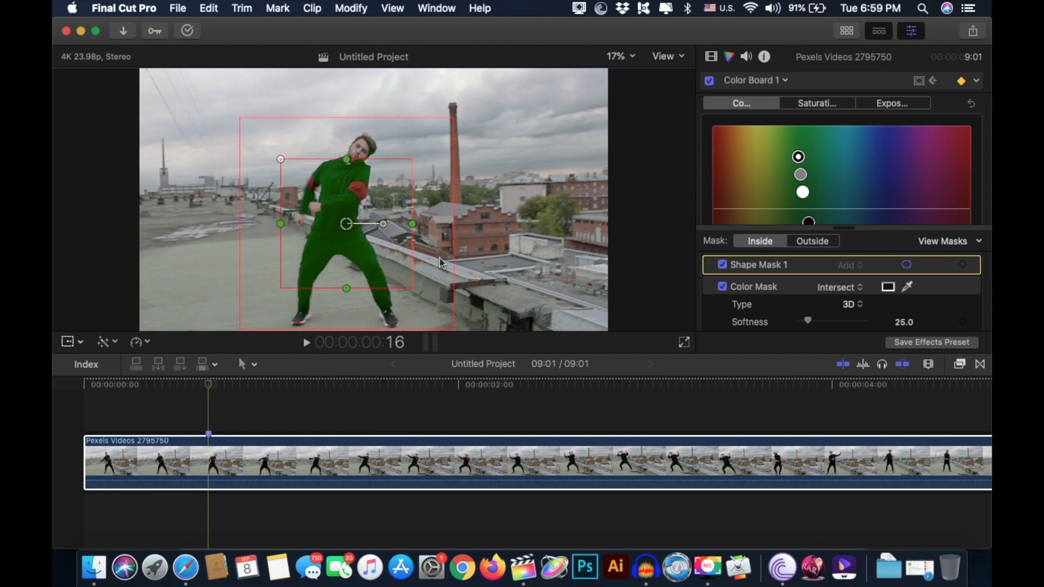
Step: Keyframe the shape mask at frame 16 and try moving it off the dancer onto the rooftop ledge
{"action": "left_click", "coordinate": [966, 266]}
{"action": "left_click_drag", "start_coordinate": [348, 228], "coordinate": [488, 288]}
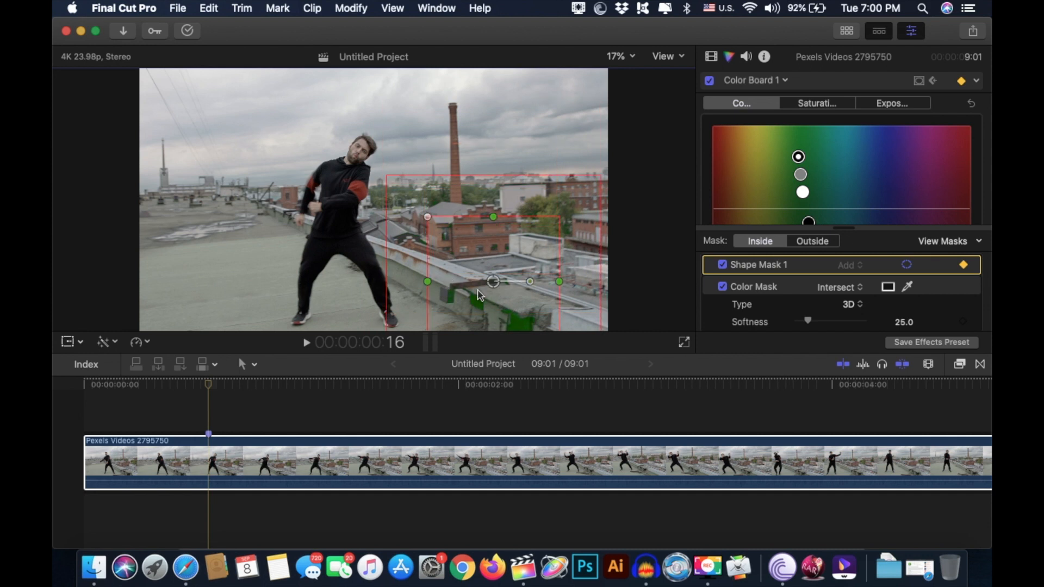
Step: Play the dancer clip from the start to check the clothing color change and the mask's coverage
{"action": "left_click", "coordinate": [84, 386]}
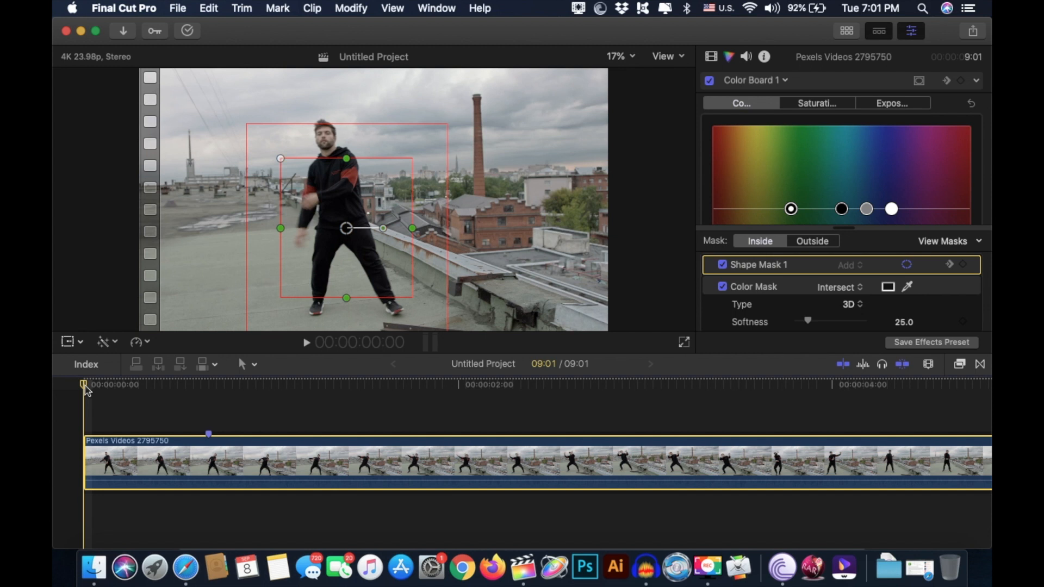
{"action": "key", "text": "space"}
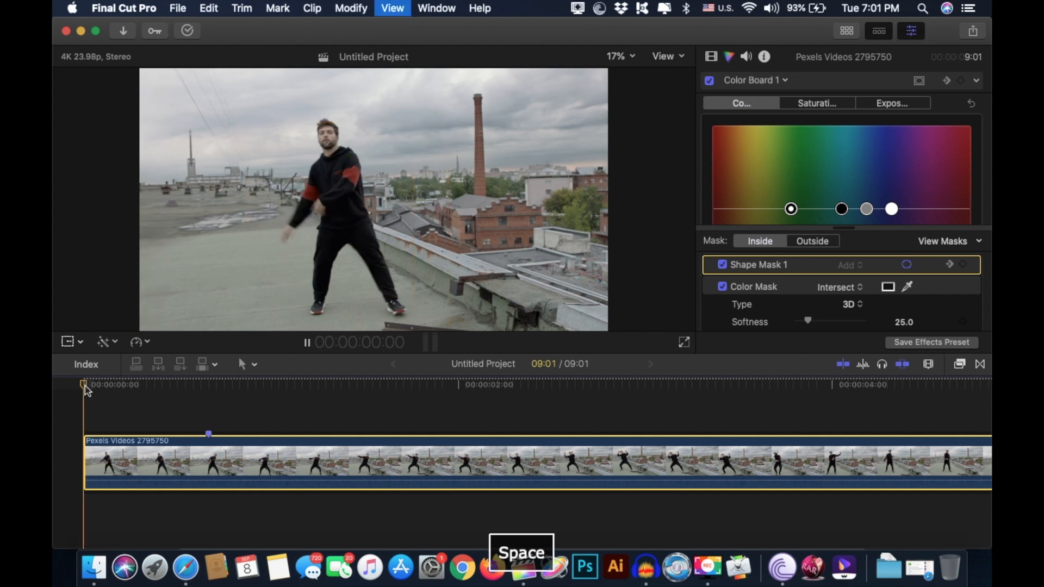
{"action": "key", "text": "space"}
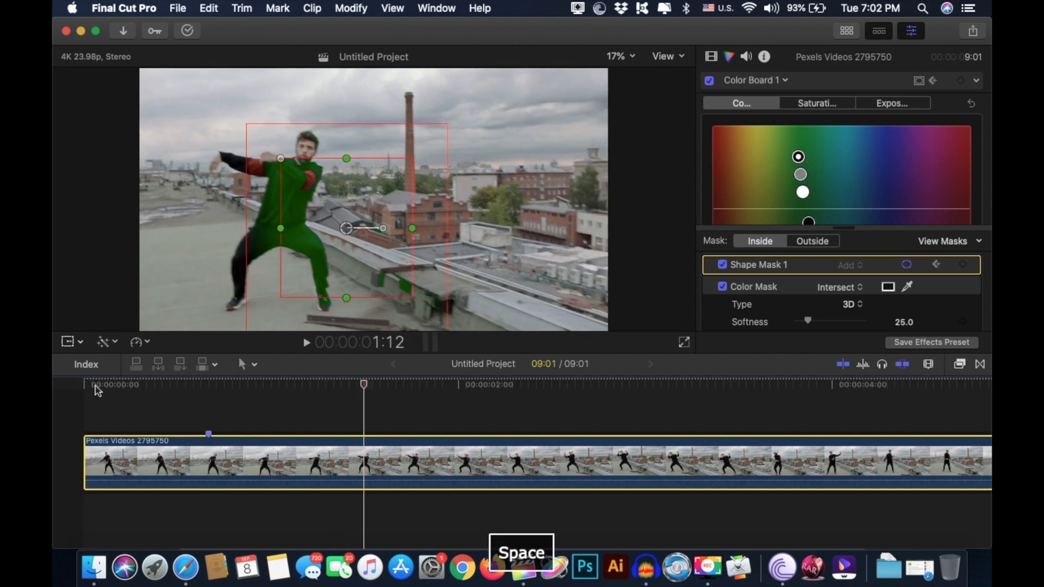
Step: Starting from frame 16, move the shape mask over the dancer in the following frames and adjust its size to fit his body
{"action": "left_click", "coordinate": [210, 385]}
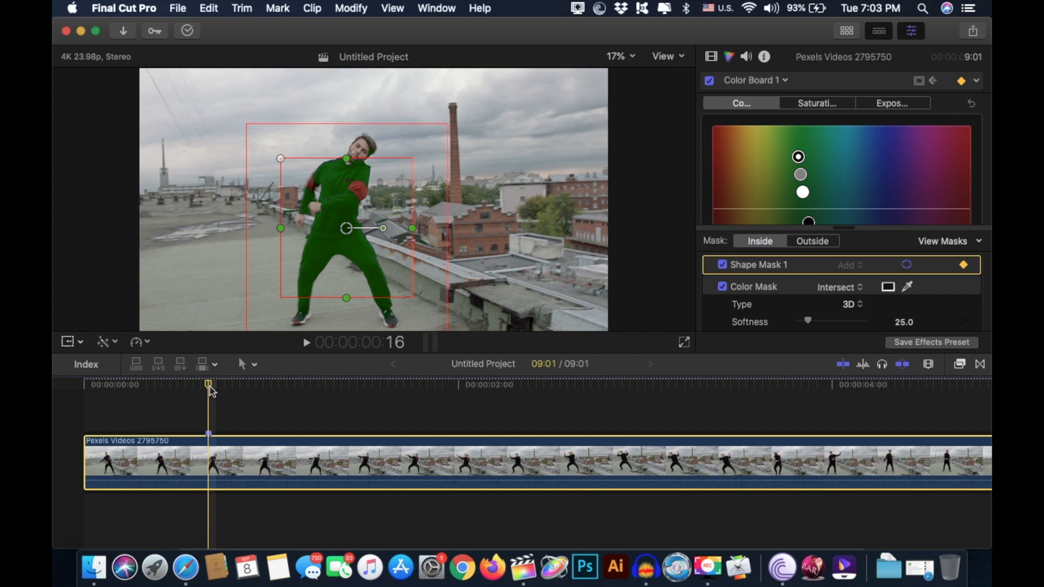
{"action": "left_click_drag", "start_coordinate": [208, 387], "coordinate": [317, 387]}
{"action": "left_click_drag", "start_coordinate": [346, 228], "coordinate": [283, 231]}
{"action": "key", "text": "Right"}
{"action": "key", "text": "Right"}
{"action": "key", "text": "Right"}
{"action": "key", "text": "Right"}
{"action": "key", "text": "Right"}
{"action": "key", "text": "Right"}
{"action": "left_click_drag", "start_coordinate": [252, 152], "coordinate": [250, 145]}
Step: Continue tracking the dancer by repositioning the shape mask over his body at successive points up to 2:16
{"action": "key", "text": "Right"}
{"action": "key", "text": "Right"}
{"action": "left_click_drag", "start_coordinate": [286, 223], "coordinate": [275, 218]}
{"action": "left_click_drag", "start_coordinate": [380, 385], "coordinate": [421, 386]}
{"action": "left_click_drag", "start_coordinate": [275, 218], "coordinate": [257, 214]}
{"action": "left_click_drag", "start_coordinate": [420, 386], "coordinate": [483, 386]}
{"action": "left_click_drag", "start_coordinate": [257, 214], "coordinate": [236, 221]}
{"action": "left_click_drag", "start_coordinate": [483, 386], "coordinate": [582, 385]}
{"action": "left_click_drag", "start_coordinate": [236, 221], "coordinate": [238, 210]}
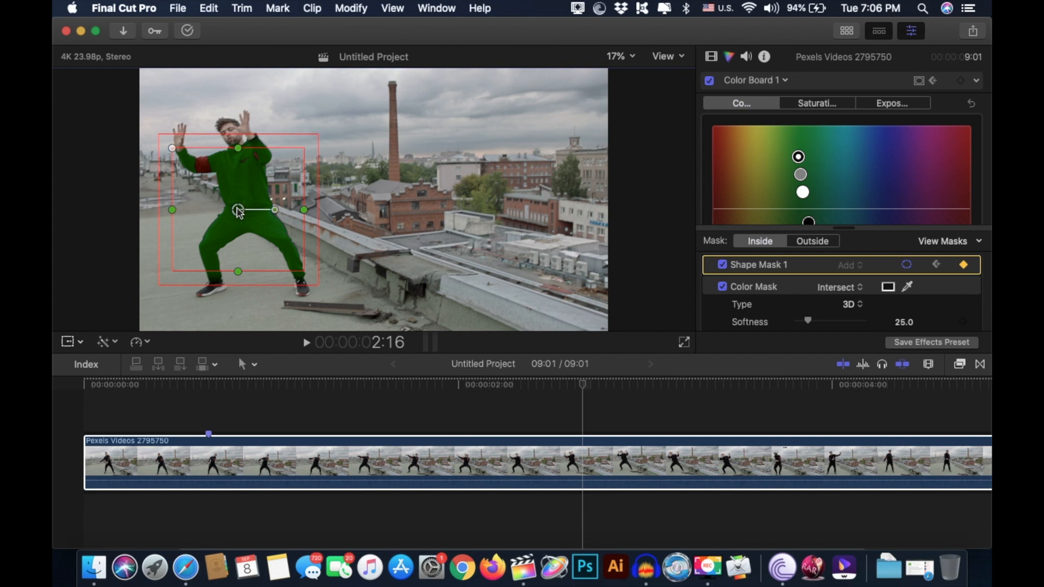
Step: Add a Color Board keyframe at 2:15, one frame before the 2:16 position, to hold the green clothing color
{"action": "left_click", "coordinate": [582, 385]}
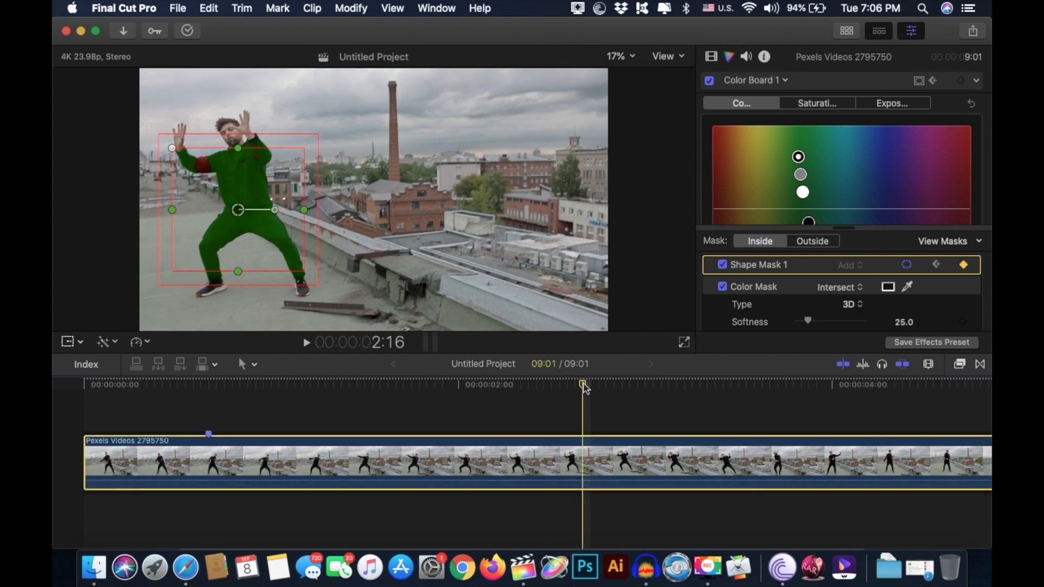
{"action": "key", "text": "Left"}
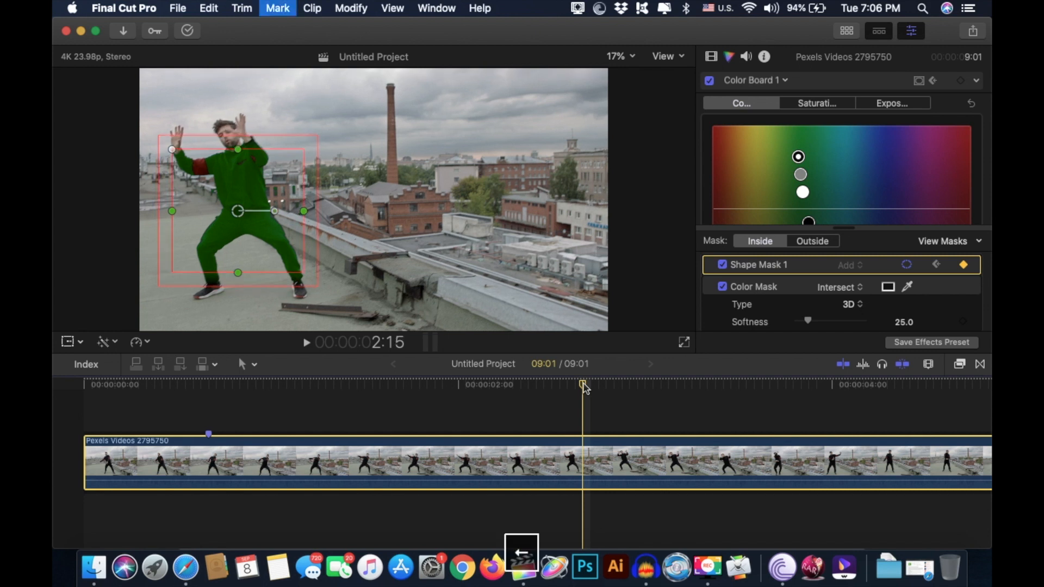
{"action": "left_click", "coordinate": [961, 80]}
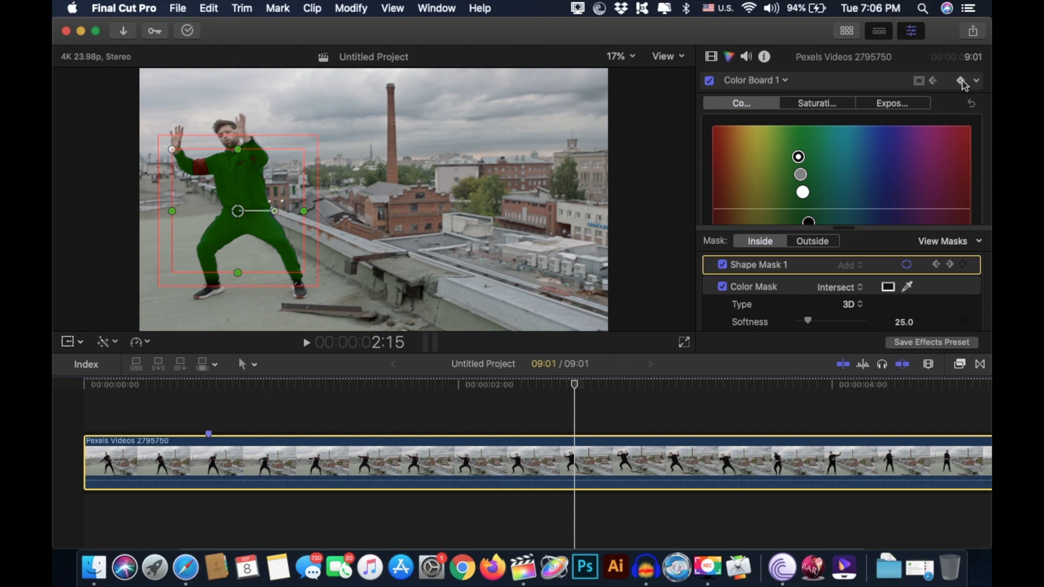
Step: At 2:16, shift all of the Color Board's color controls from green to blue to recolor the dancer's clothes
{"action": "key", "text": "Right"}
{"action": "left_click_drag", "start_coordinate": [798, 156], "coordinate": [868, 178]}
{"action": "left_click_drag", "start_coordinate": [805, 195], "coordinate": [868, 192]}
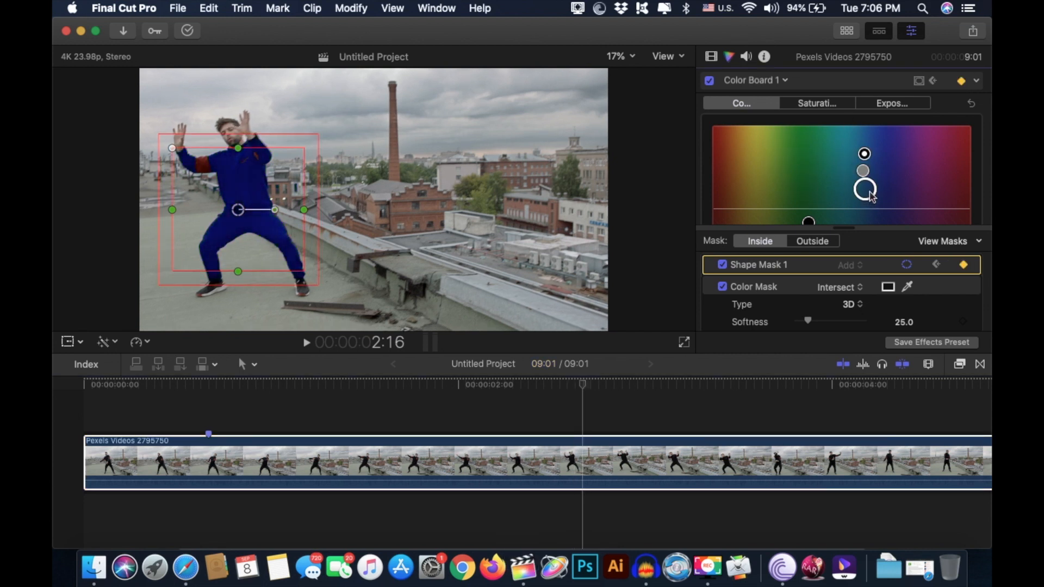
{"action": "left_click_drag", "start_coordinate": [813, 227], "coordinate": [813, 298]}
{"action": "left_click_drag", "start_coordinate": [811, 224], "coordinate": [867, 214]}
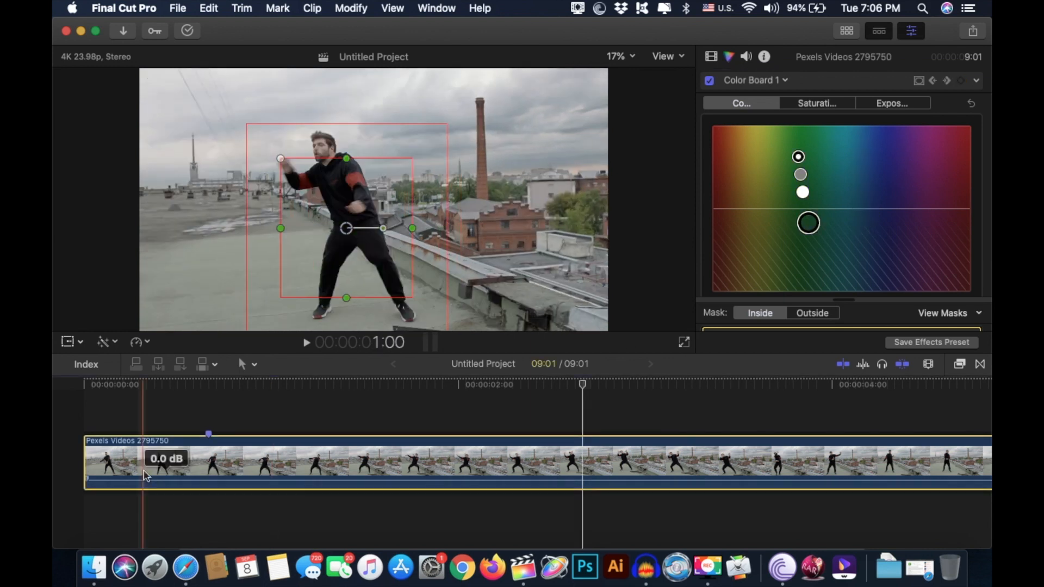
Step: Play the dancer clip from the start to about 3:18 to check the clothing color changes
{"action": "left_click", "coordinate": [84, 388]}
{"action": "left_click", "coordinate": [85, 391]}
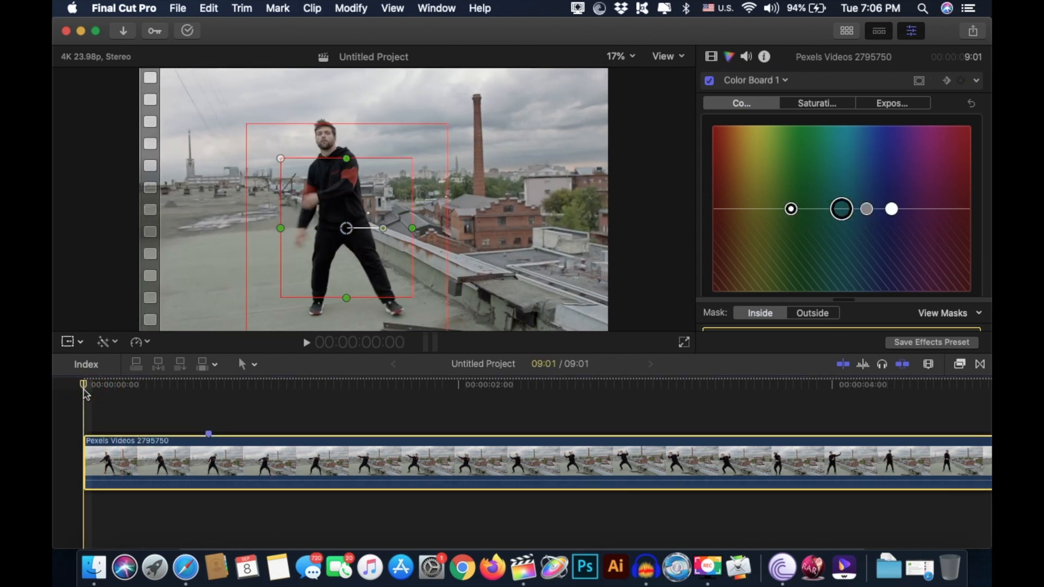
{"action": "key", "text": "space"}
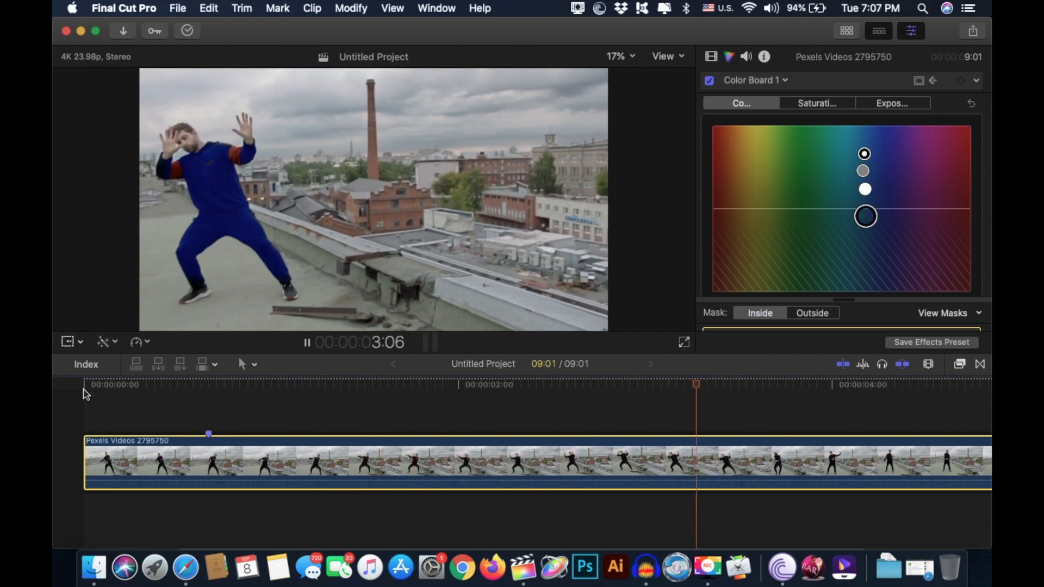
{"action": "key", "text": "space"}
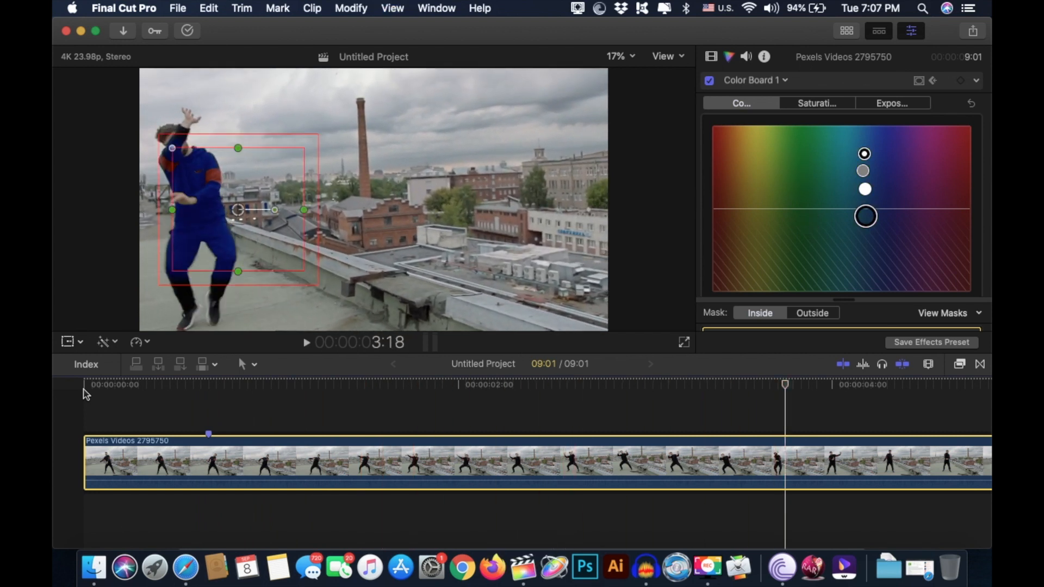